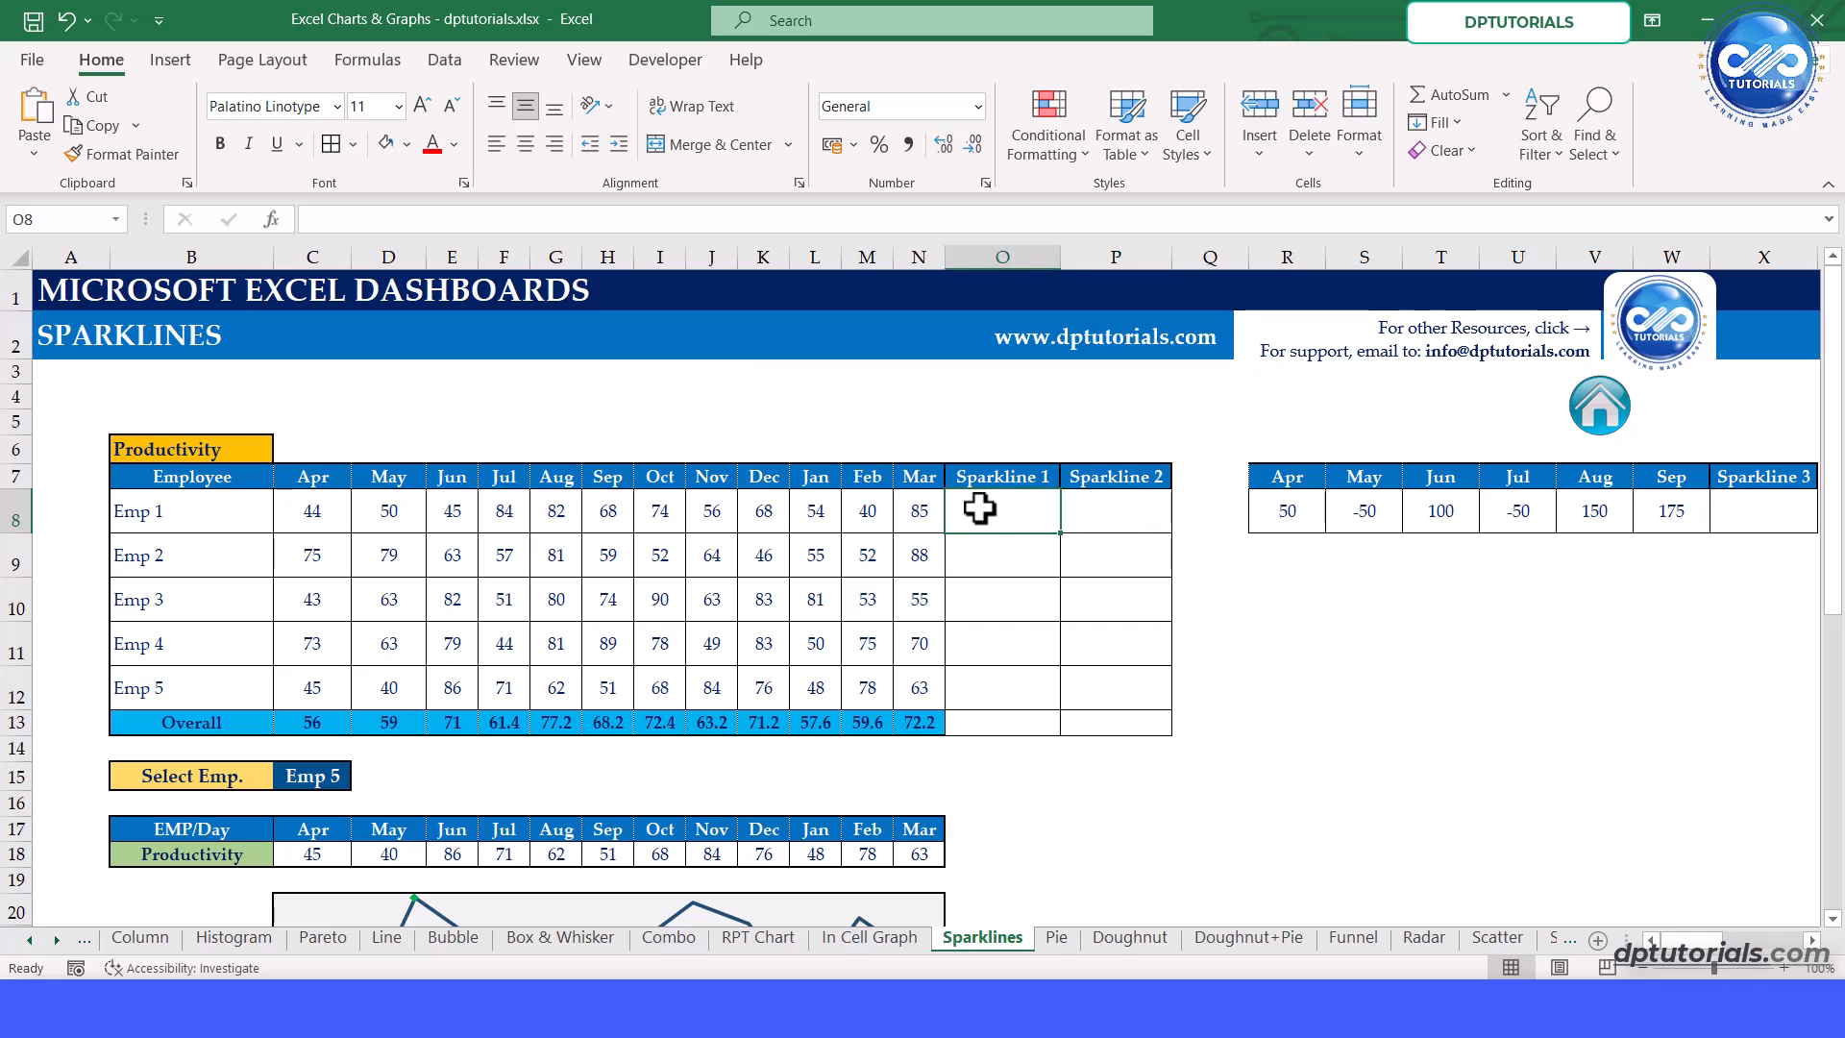
- Insert a line sparkline in cell O8 for Emp 1 from the monthly productivity data C8:N8
click(173, 61)
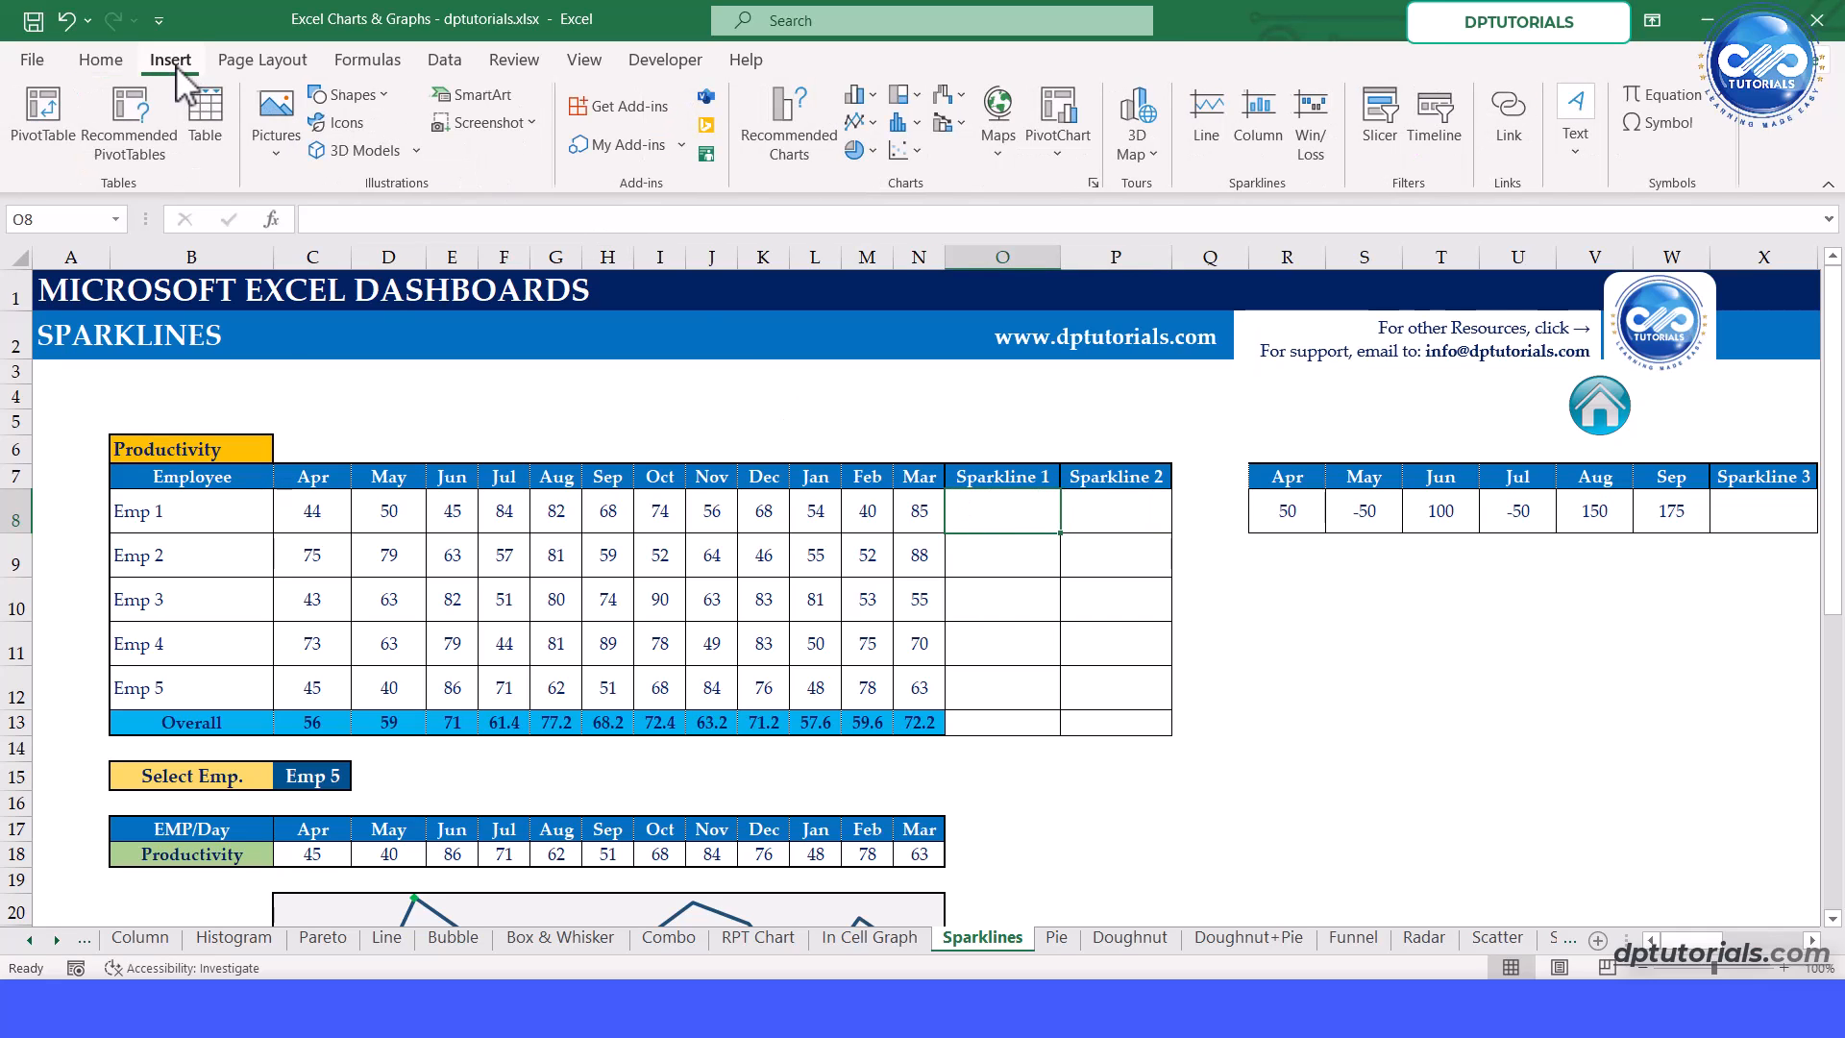
click(1219, 134)
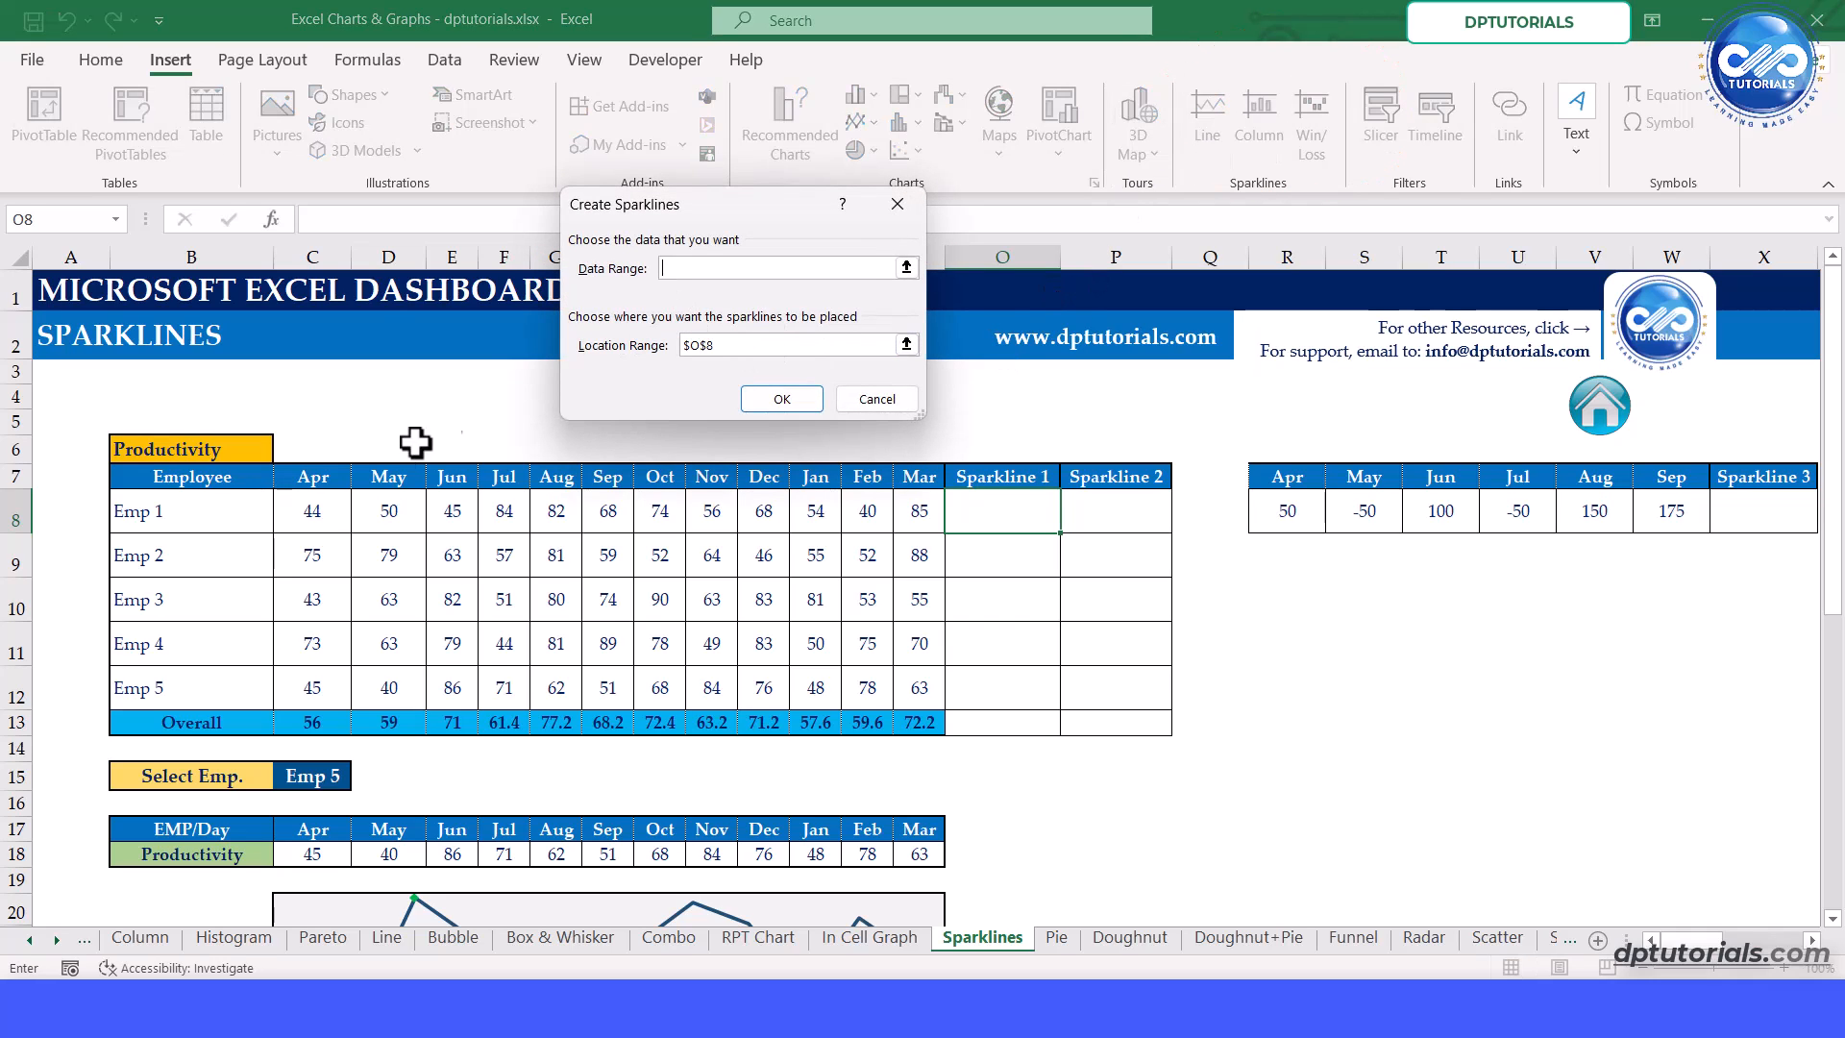
click(325, 510)
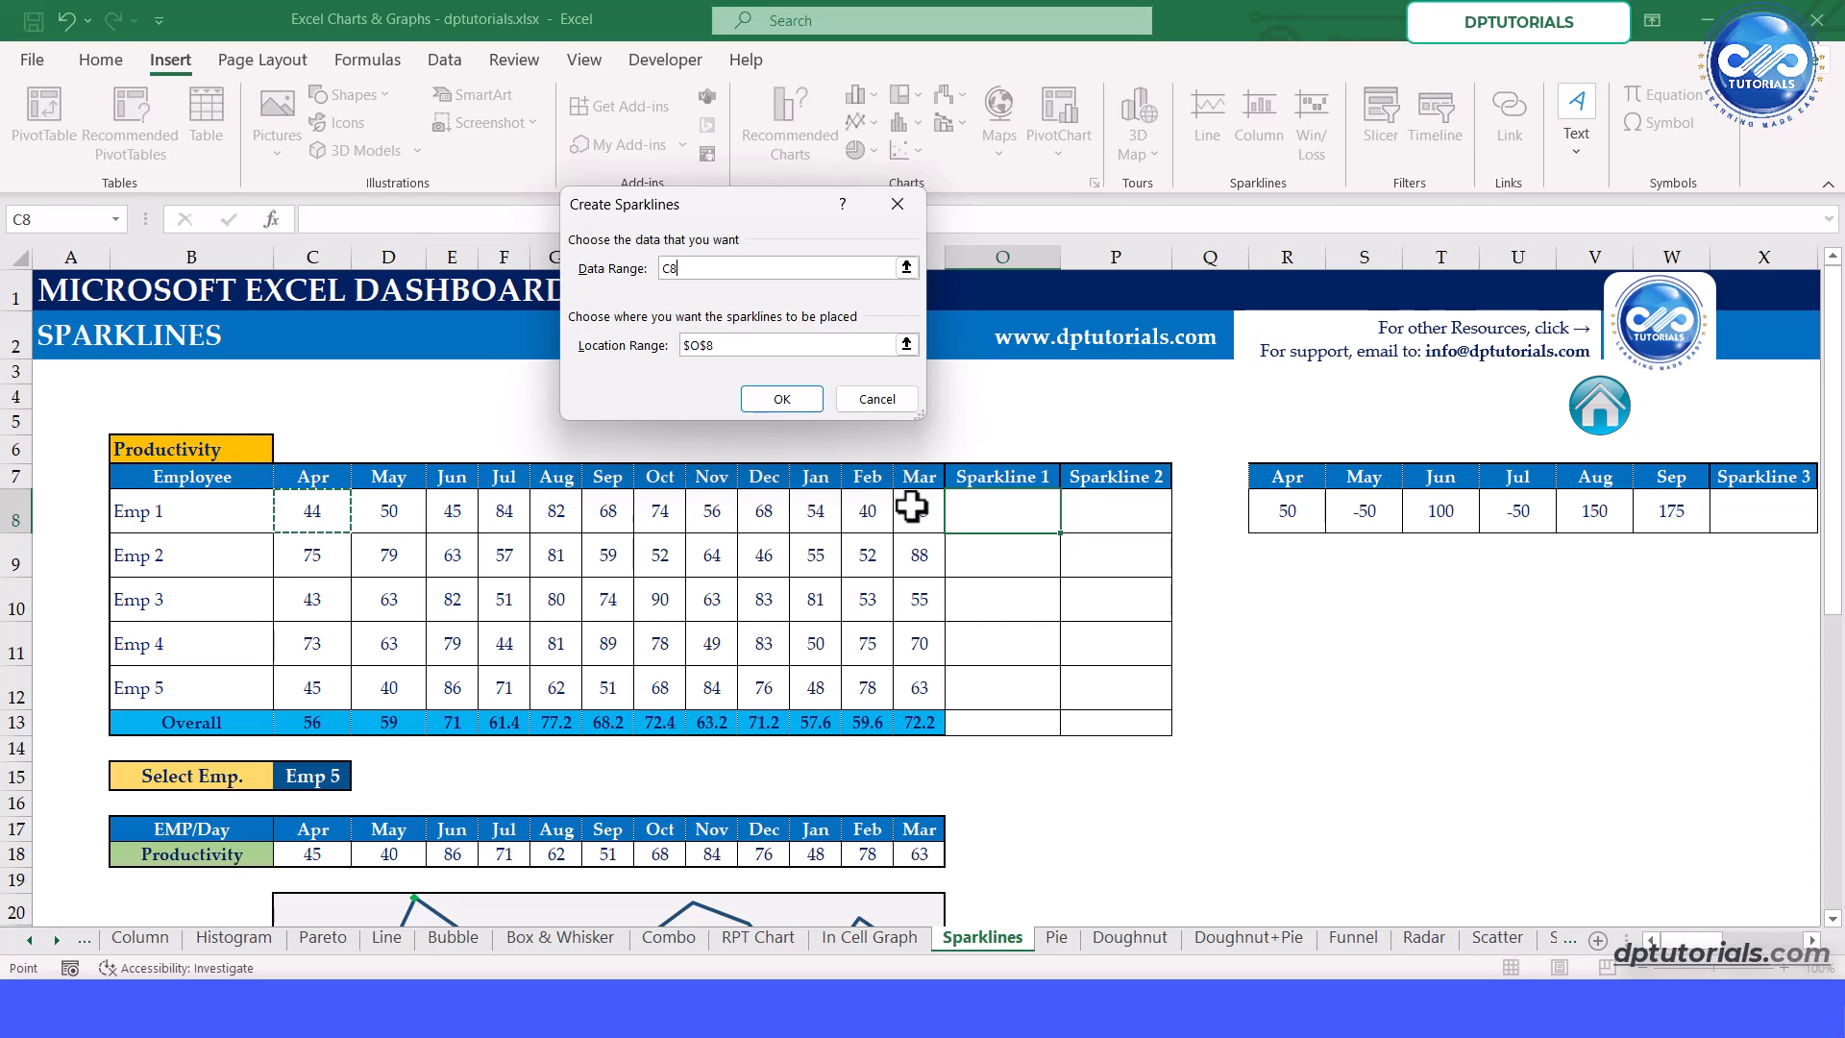
drag(911, 506, 903, 510)
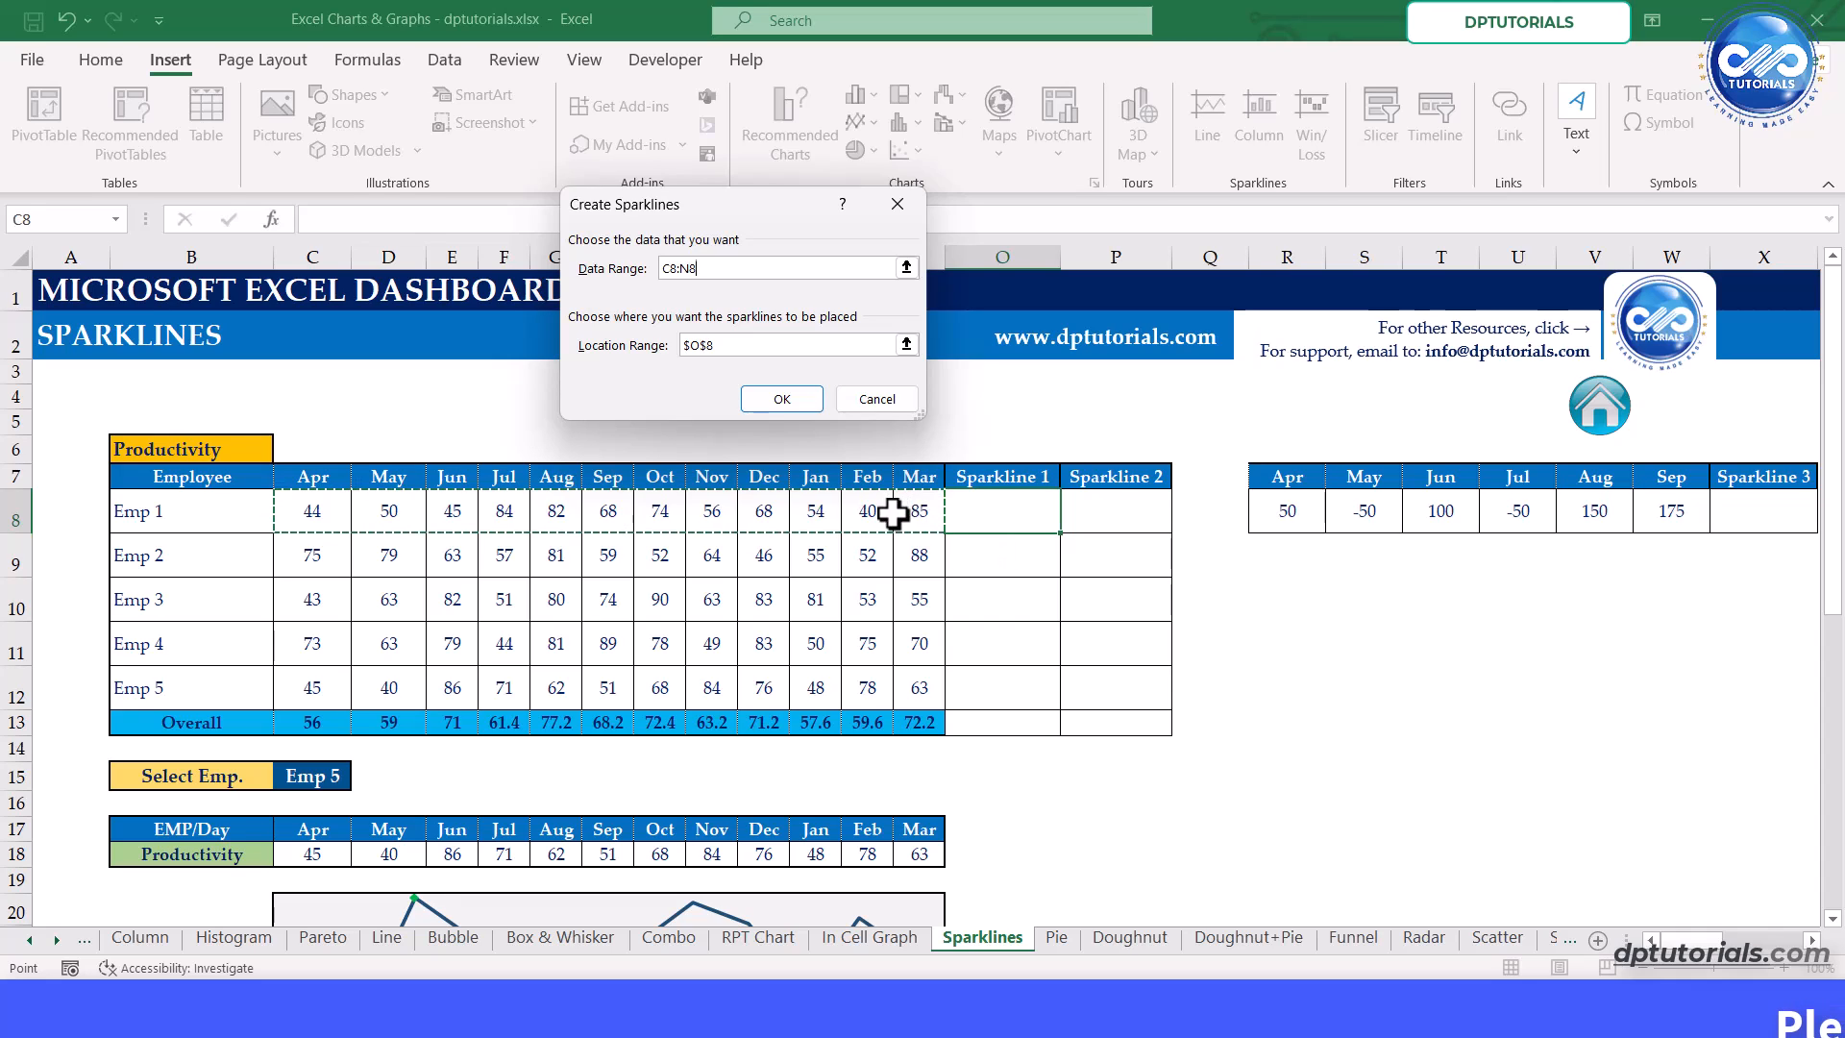
click(780, 399)
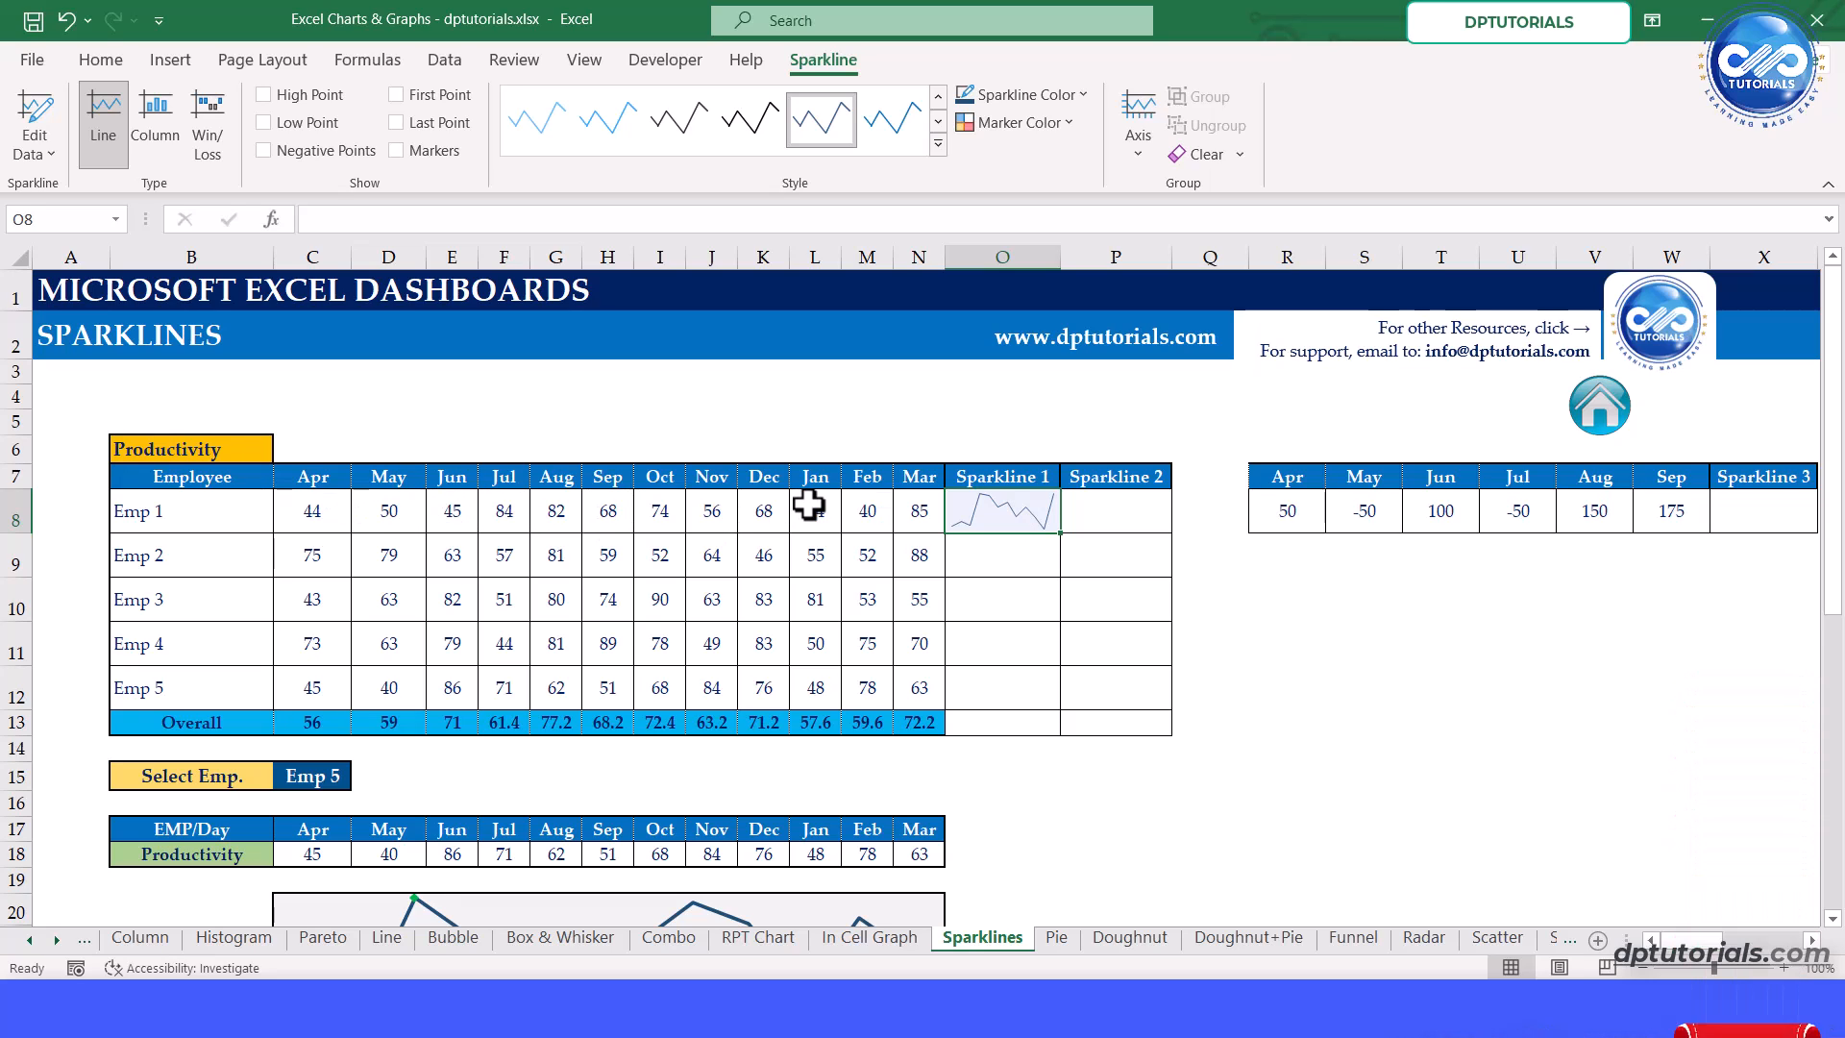
- Fill the line sparkline from O8 down the Sparkline 1 column through the Overall row, O13
click(995, 553)
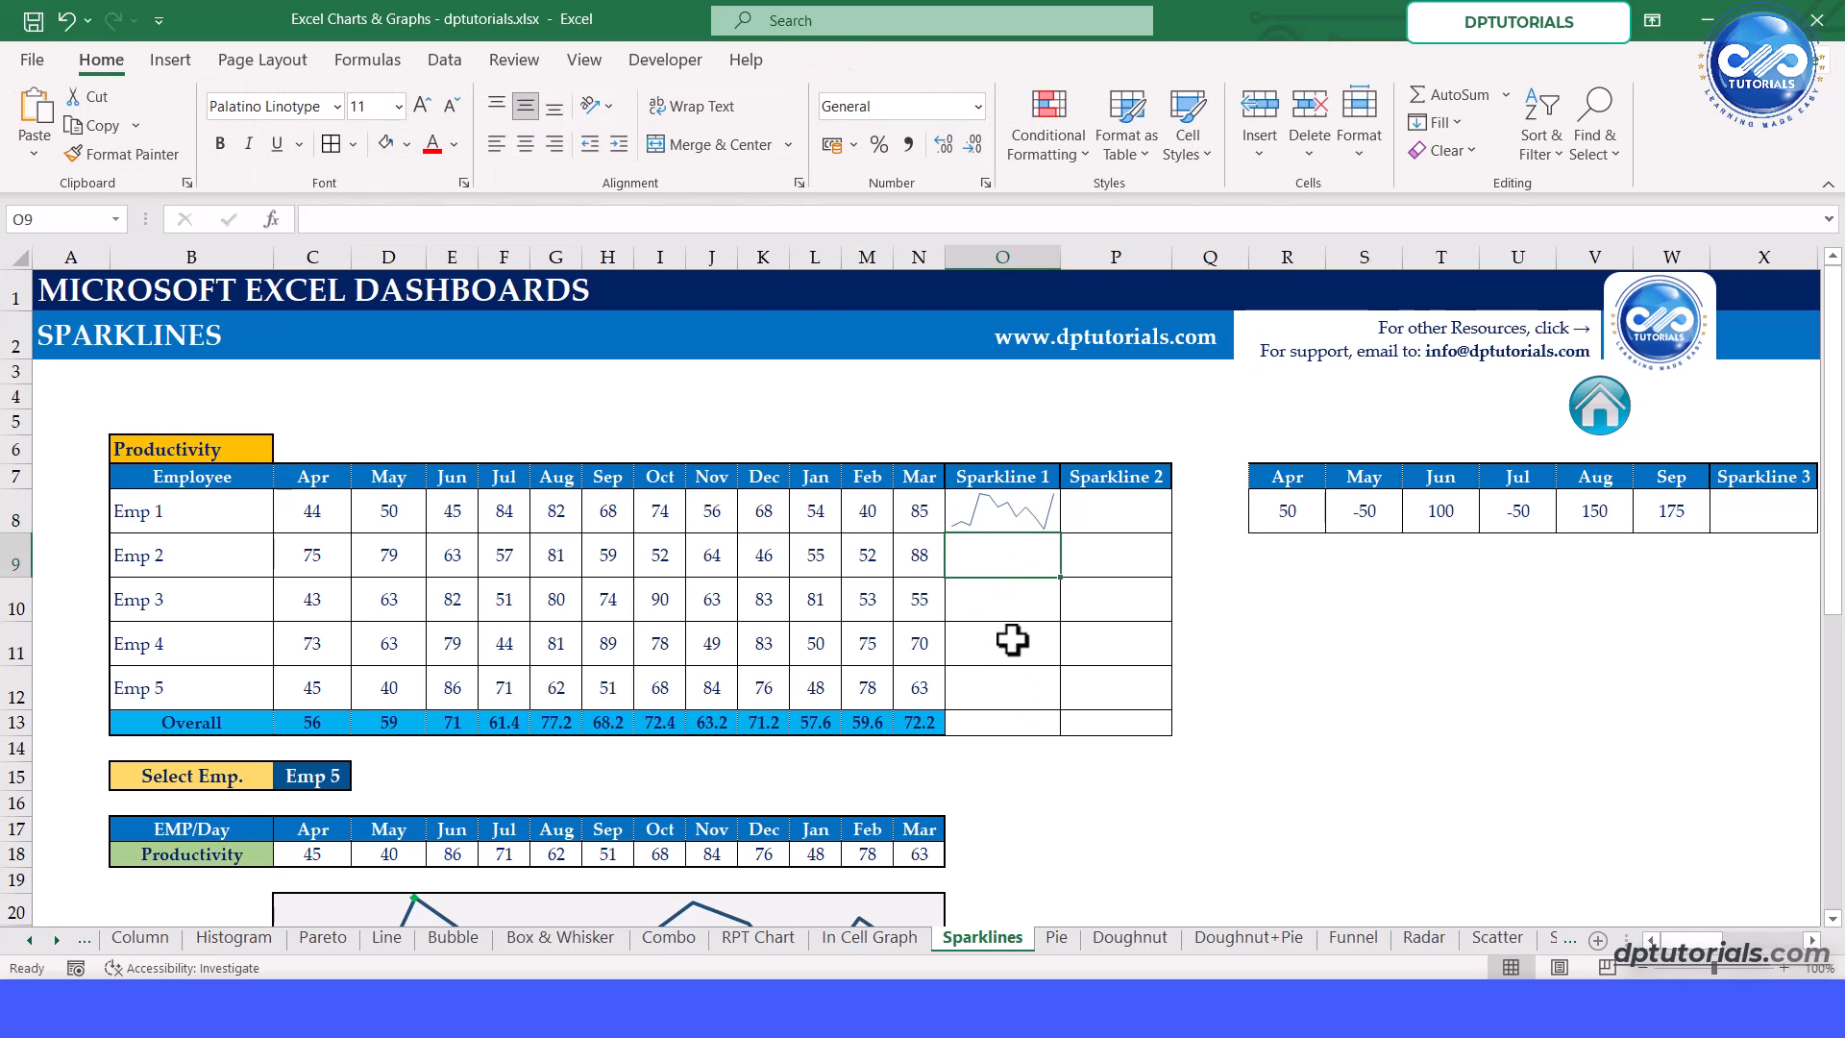
click(1041, 515)
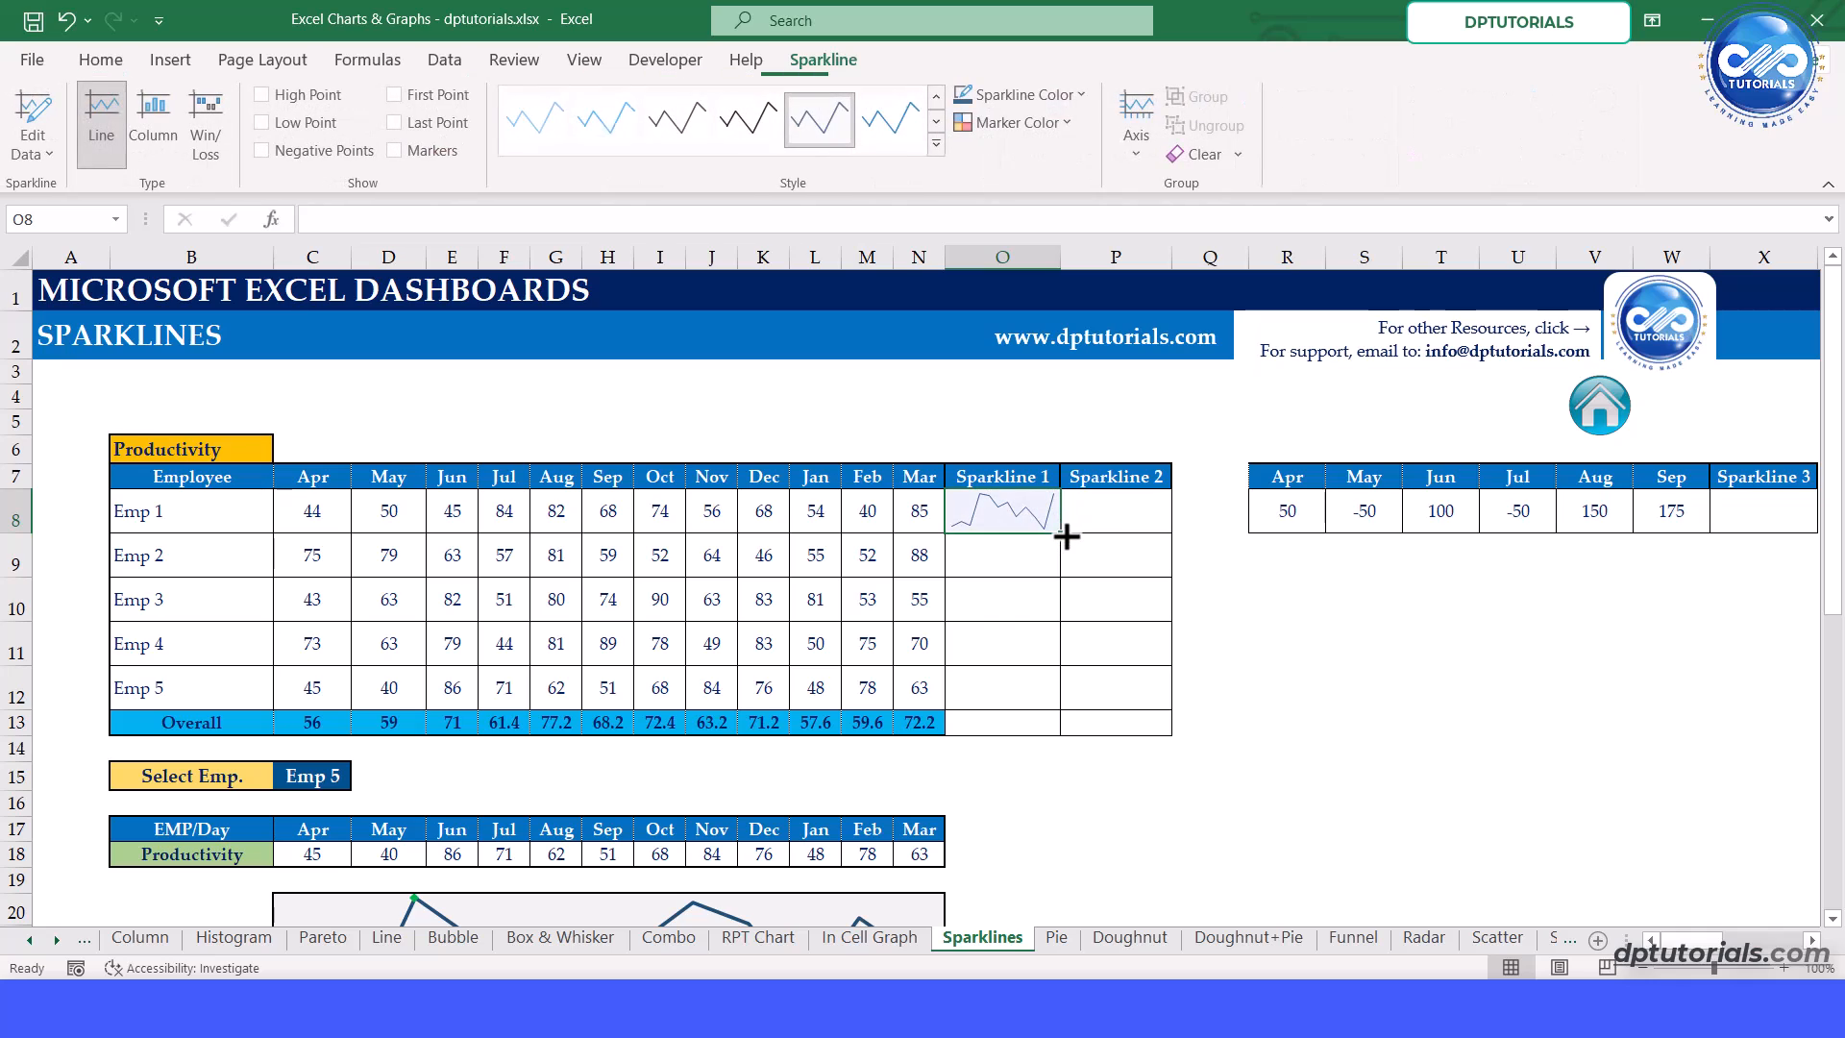
drag(1061, 531, 1087, 734)
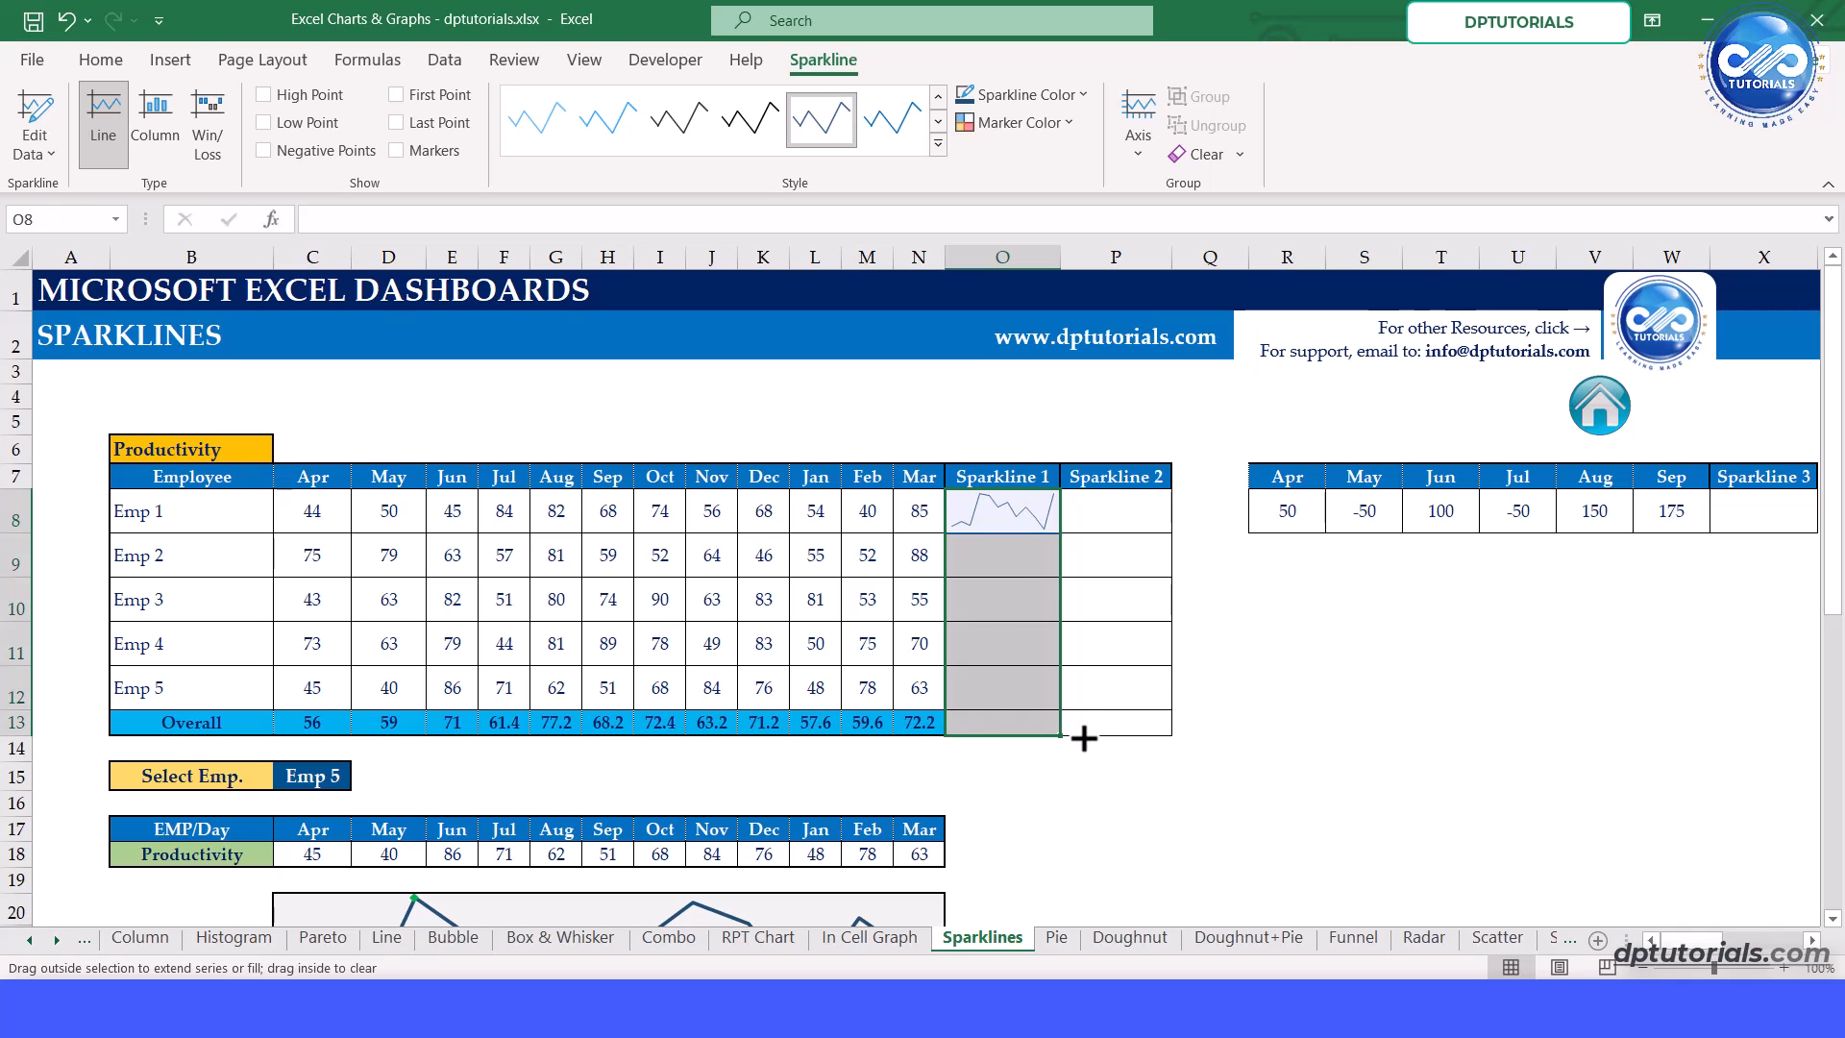
- Increase the height of the Overall row, row 13, and align its contents vertically to the middle
click(9, 727)
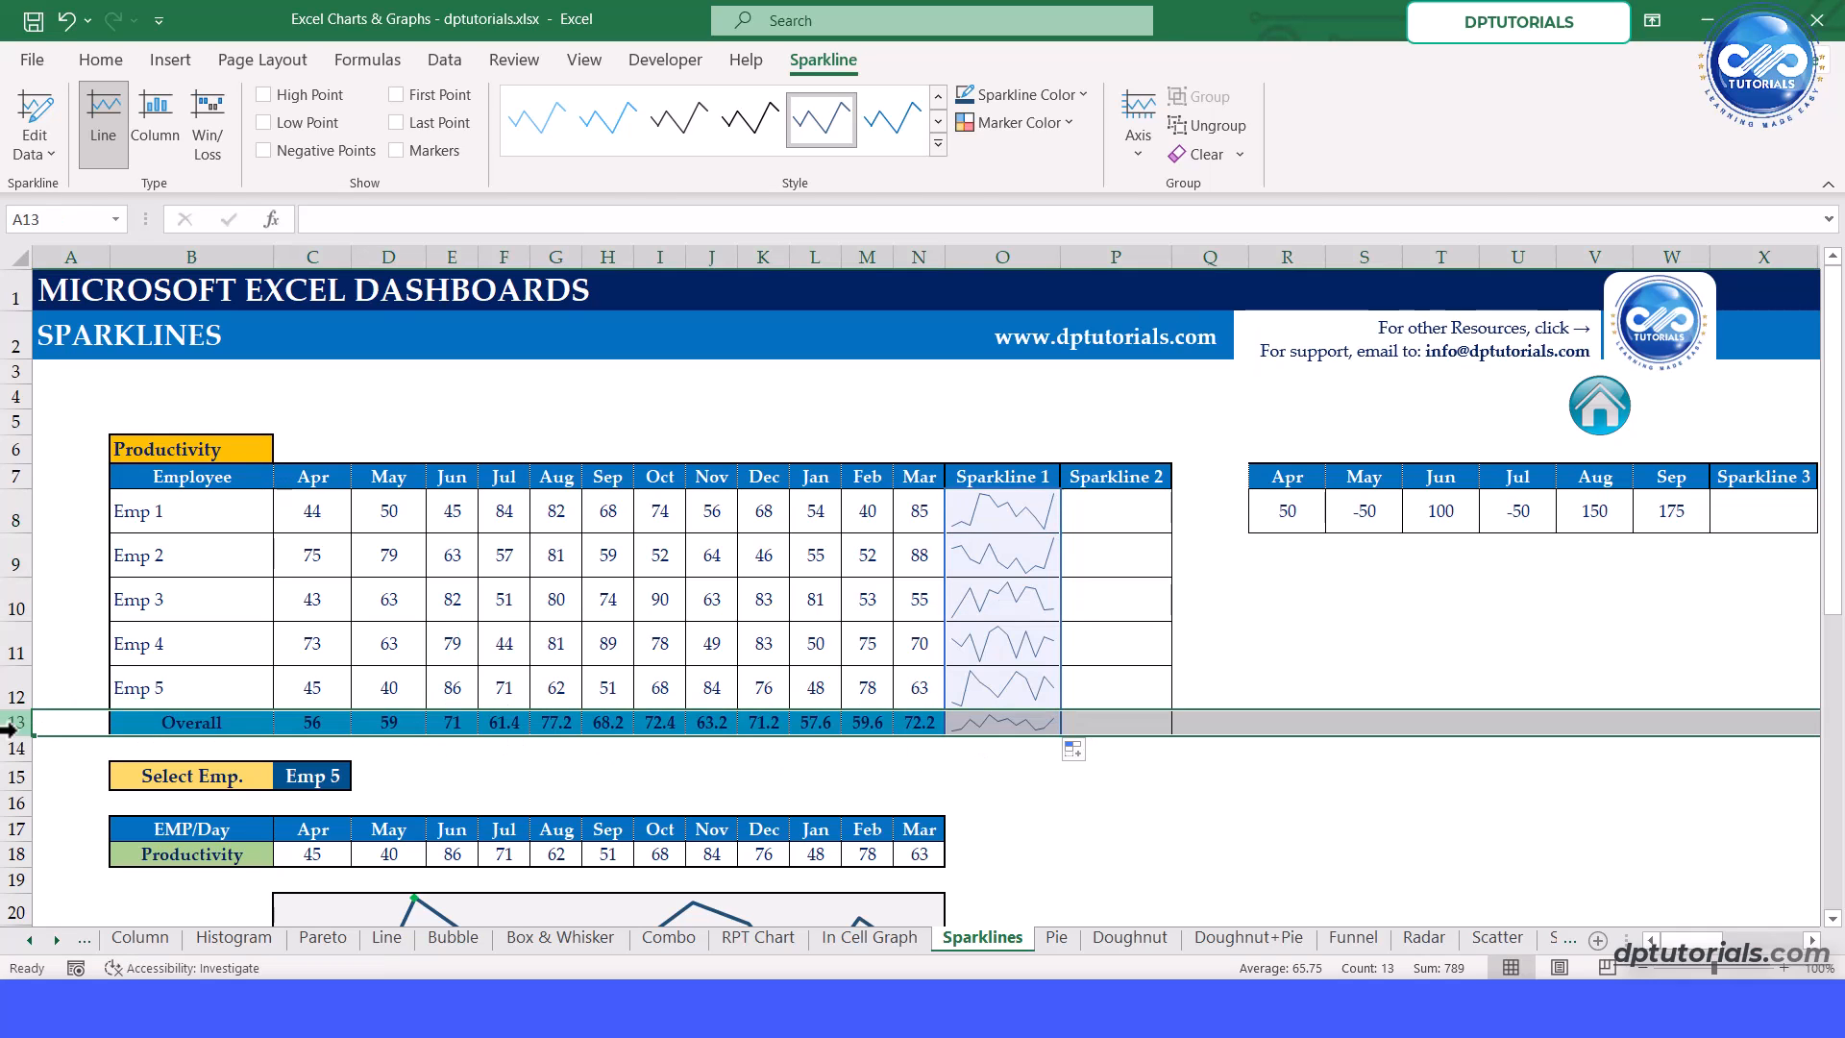
drag(20, 735, 34, 780)
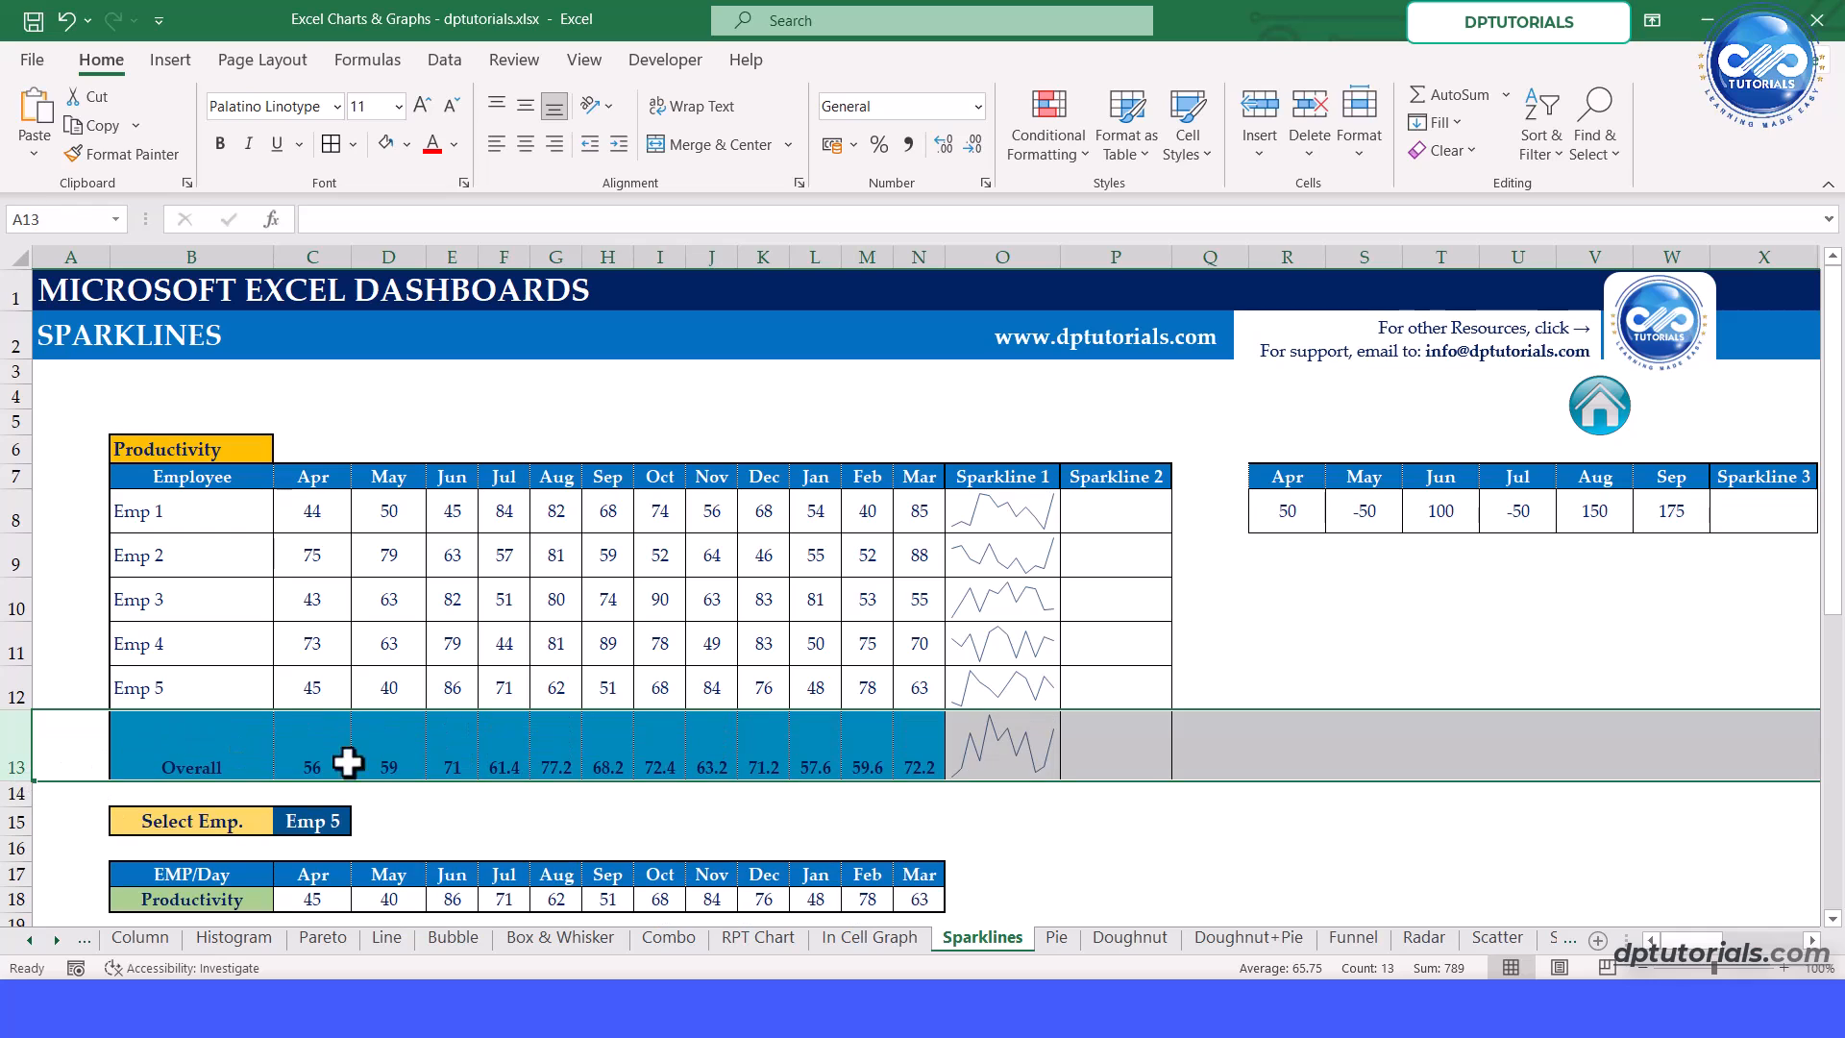
click(525, 105)
click(1035, 607)
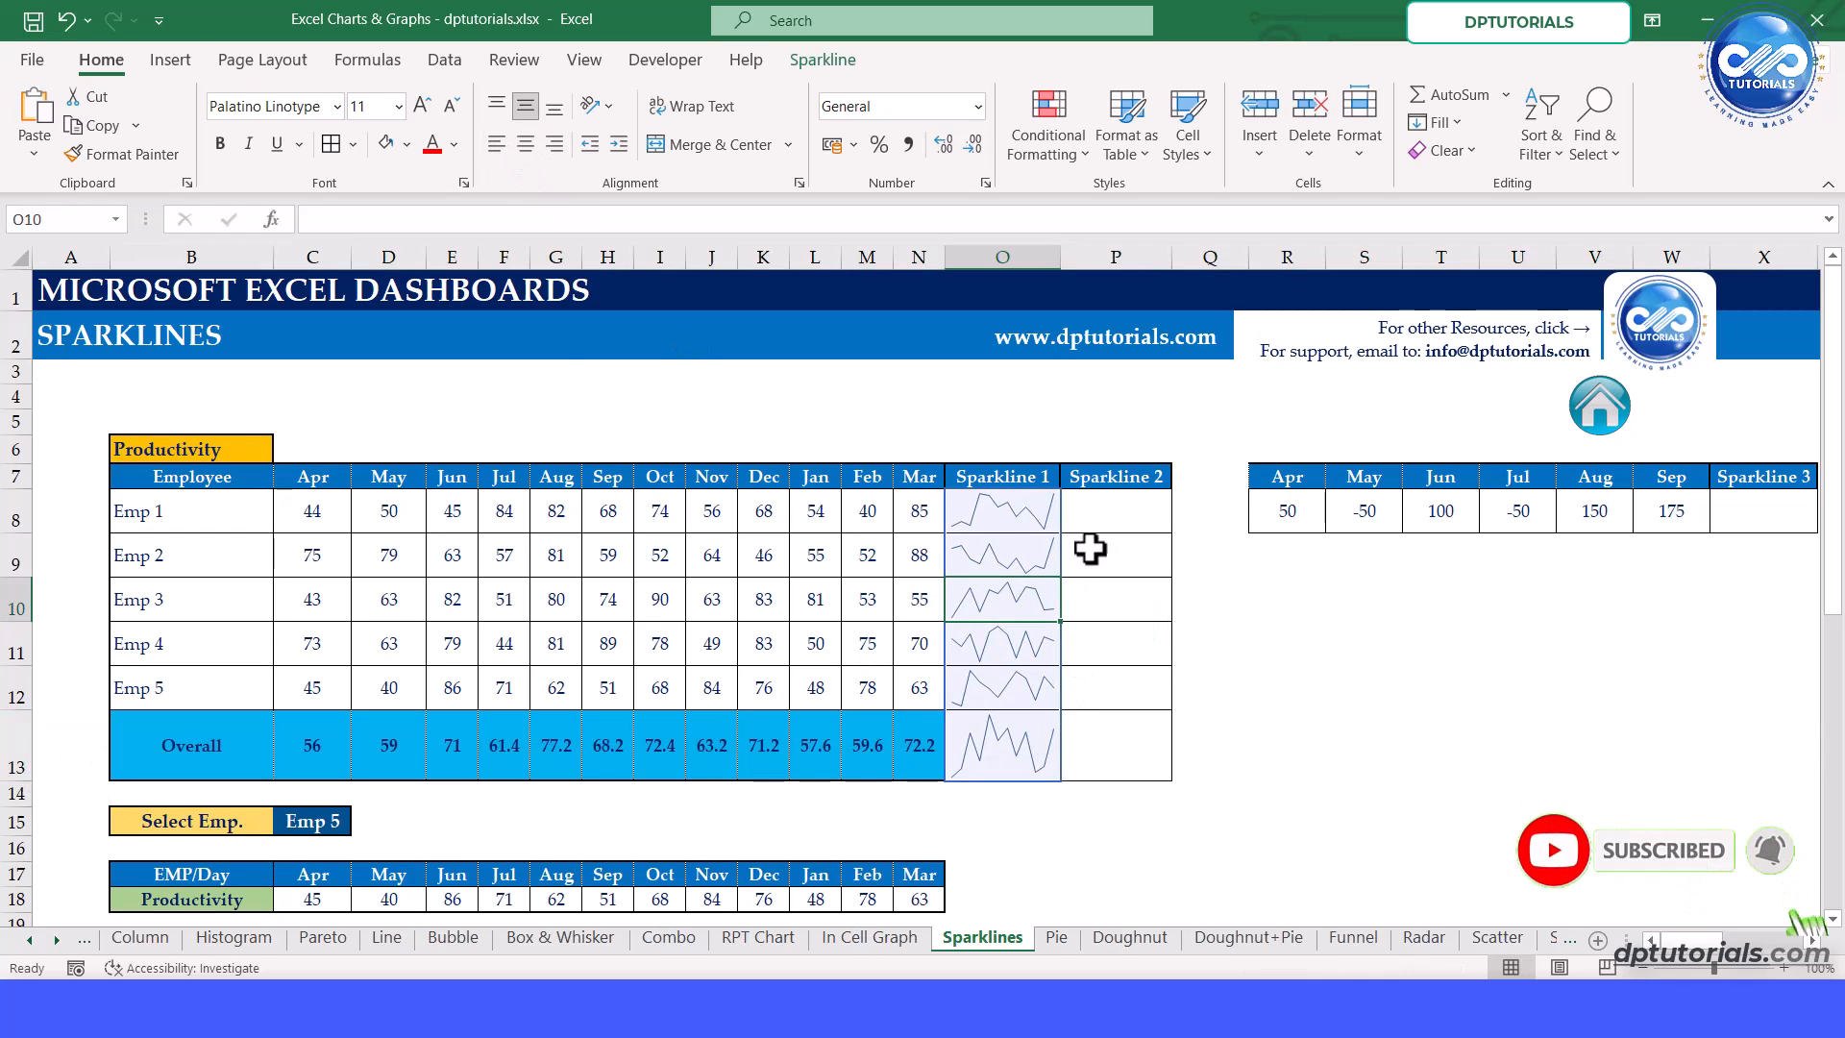
- Insert a column sparkline in cell P8 for Emp 1 from the data range C8:N8
click(1107, 521)
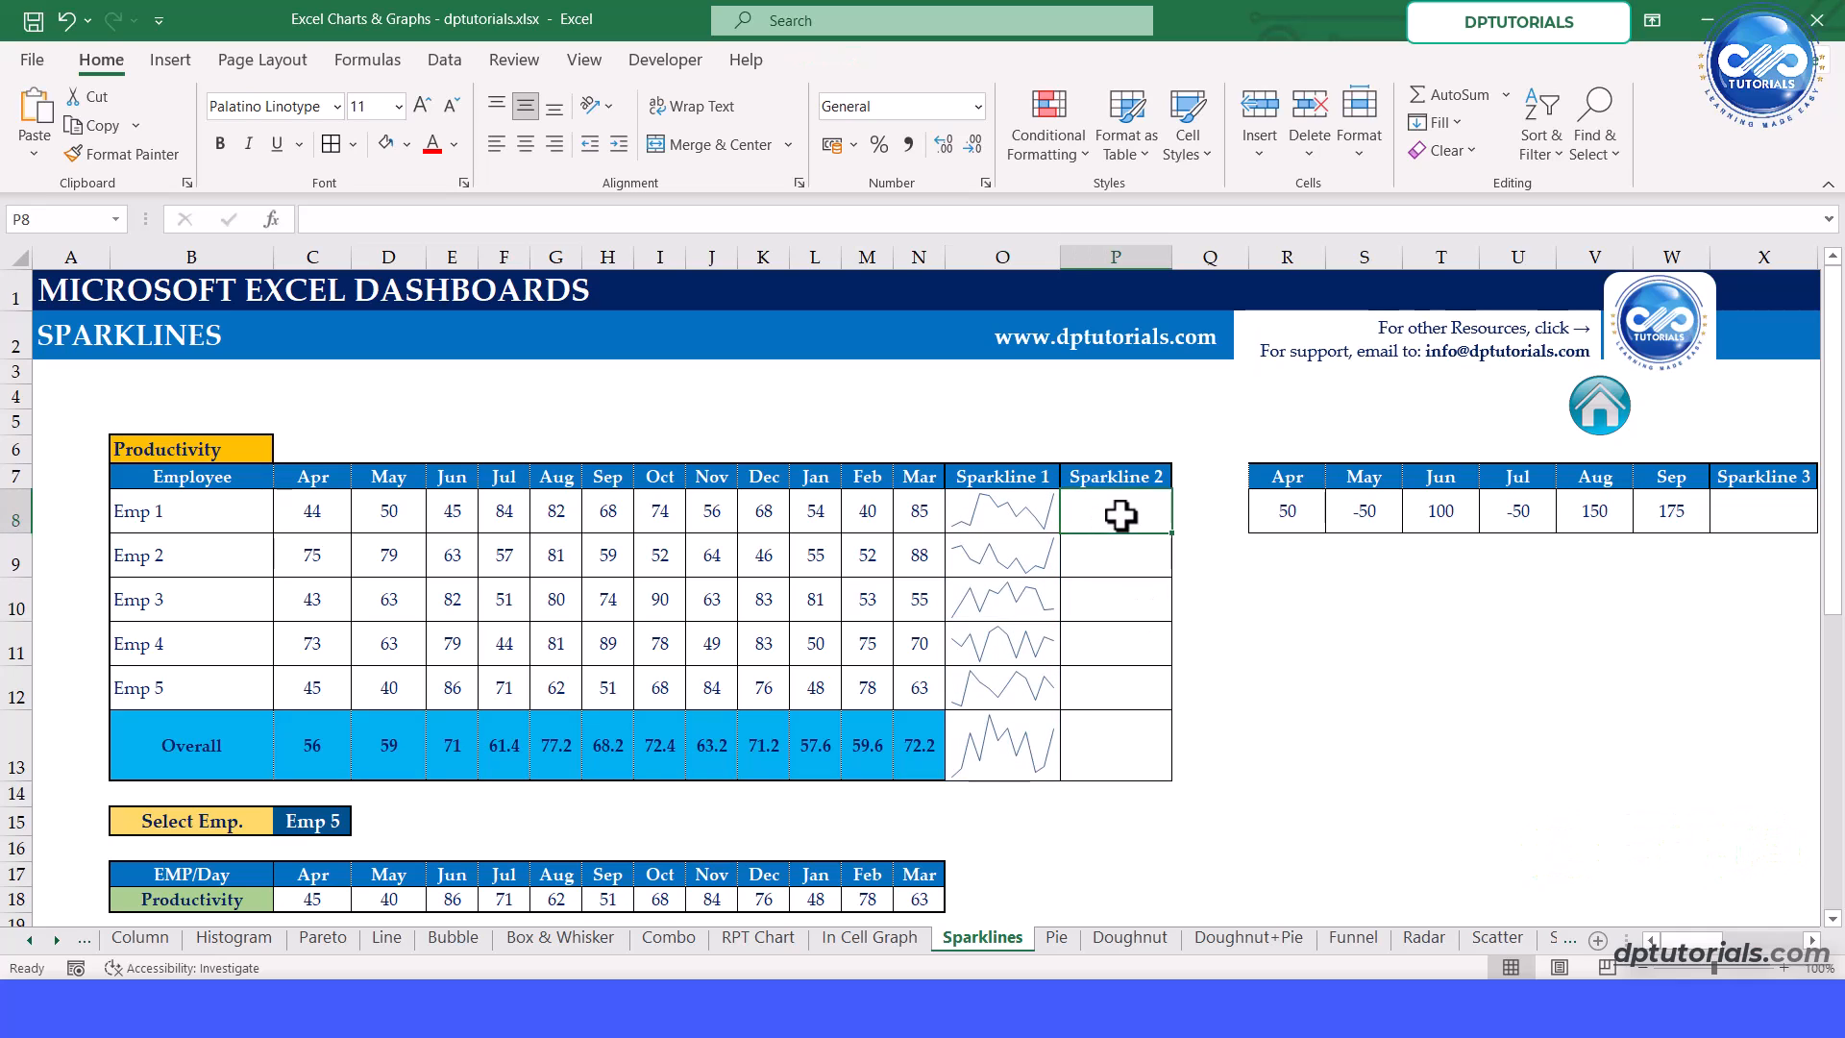
click(171, 62)
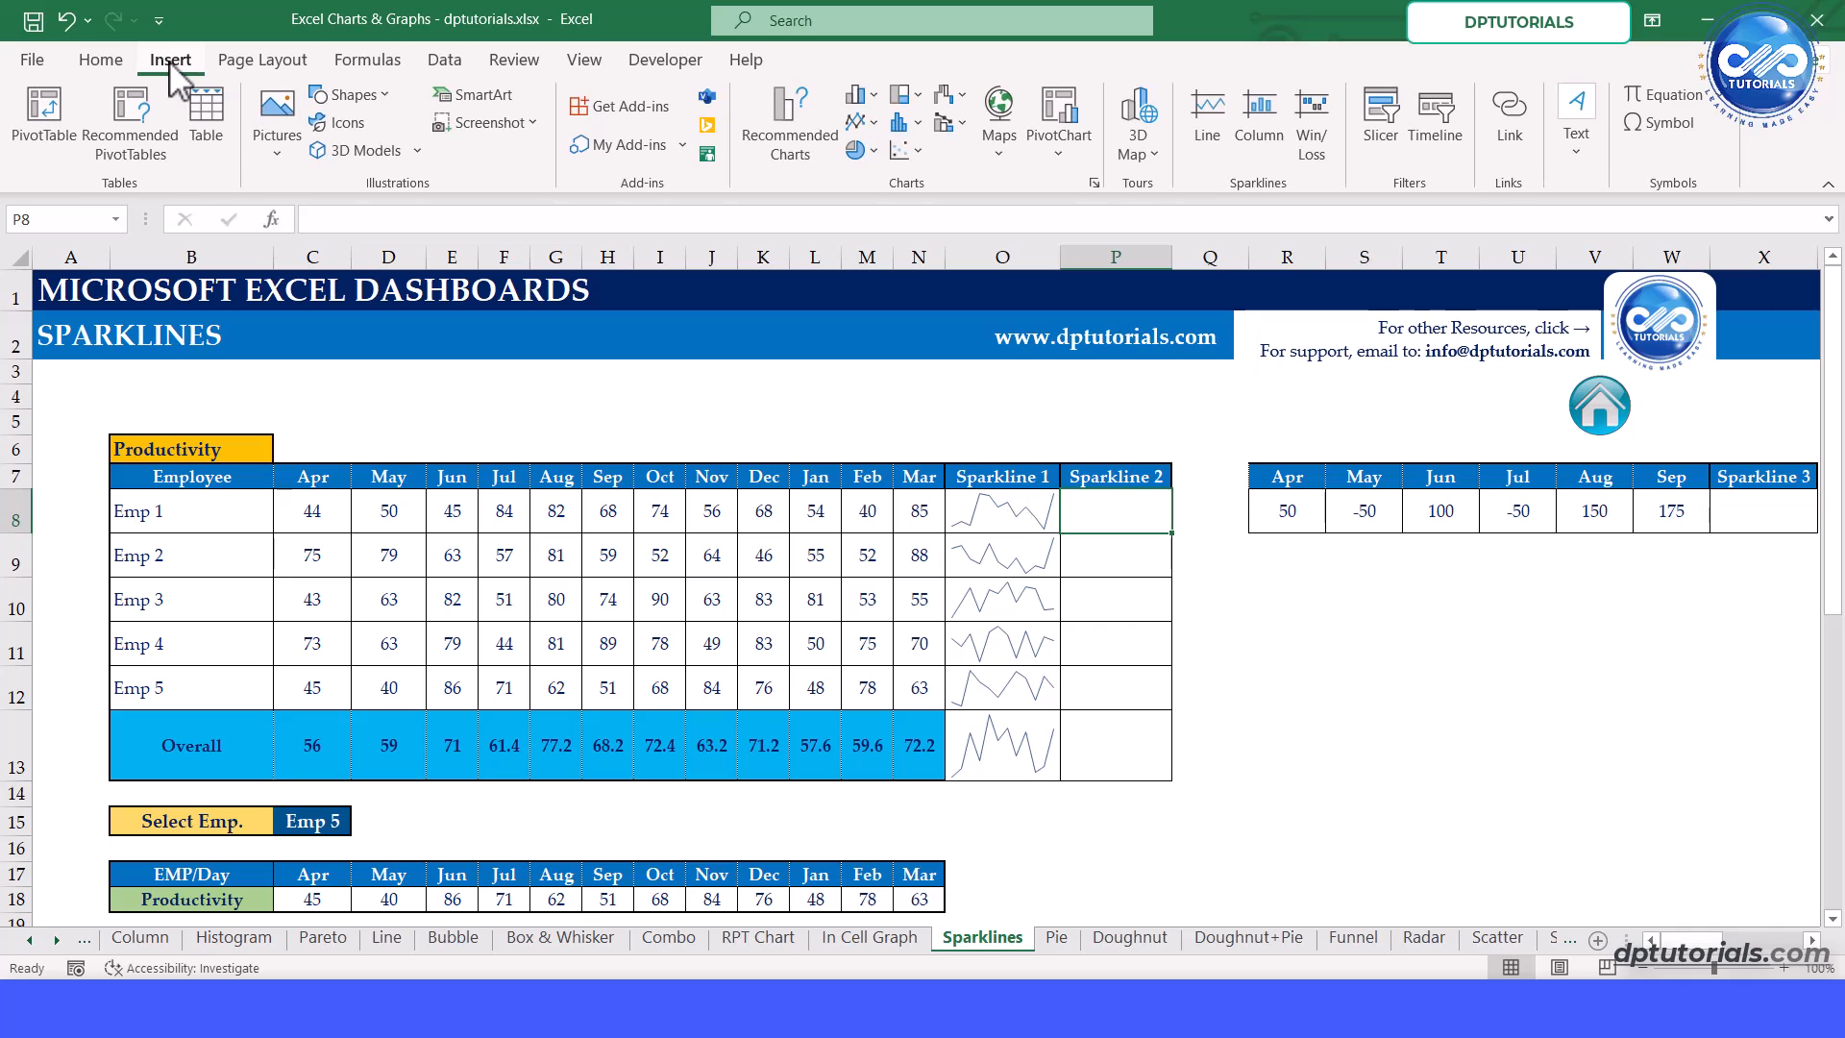
click(1259, 113)
drag(326, 498, 922, 519)
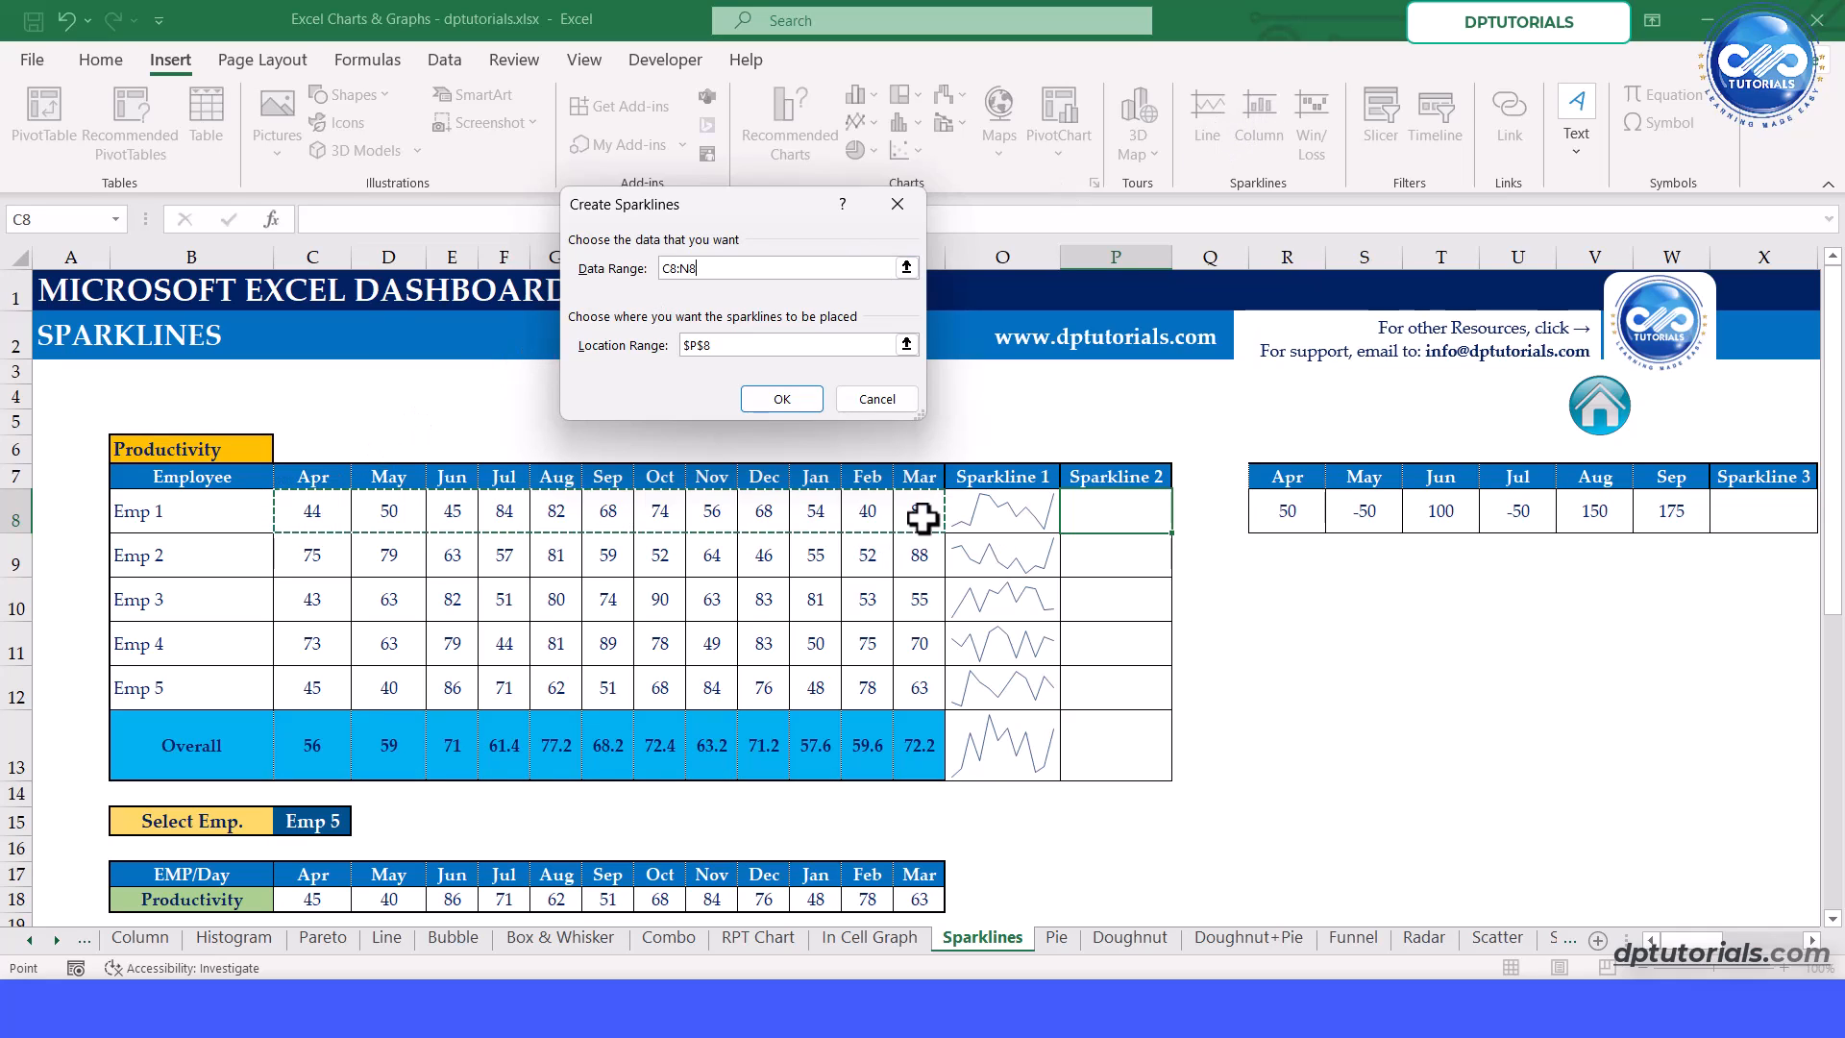
click(778, 399)
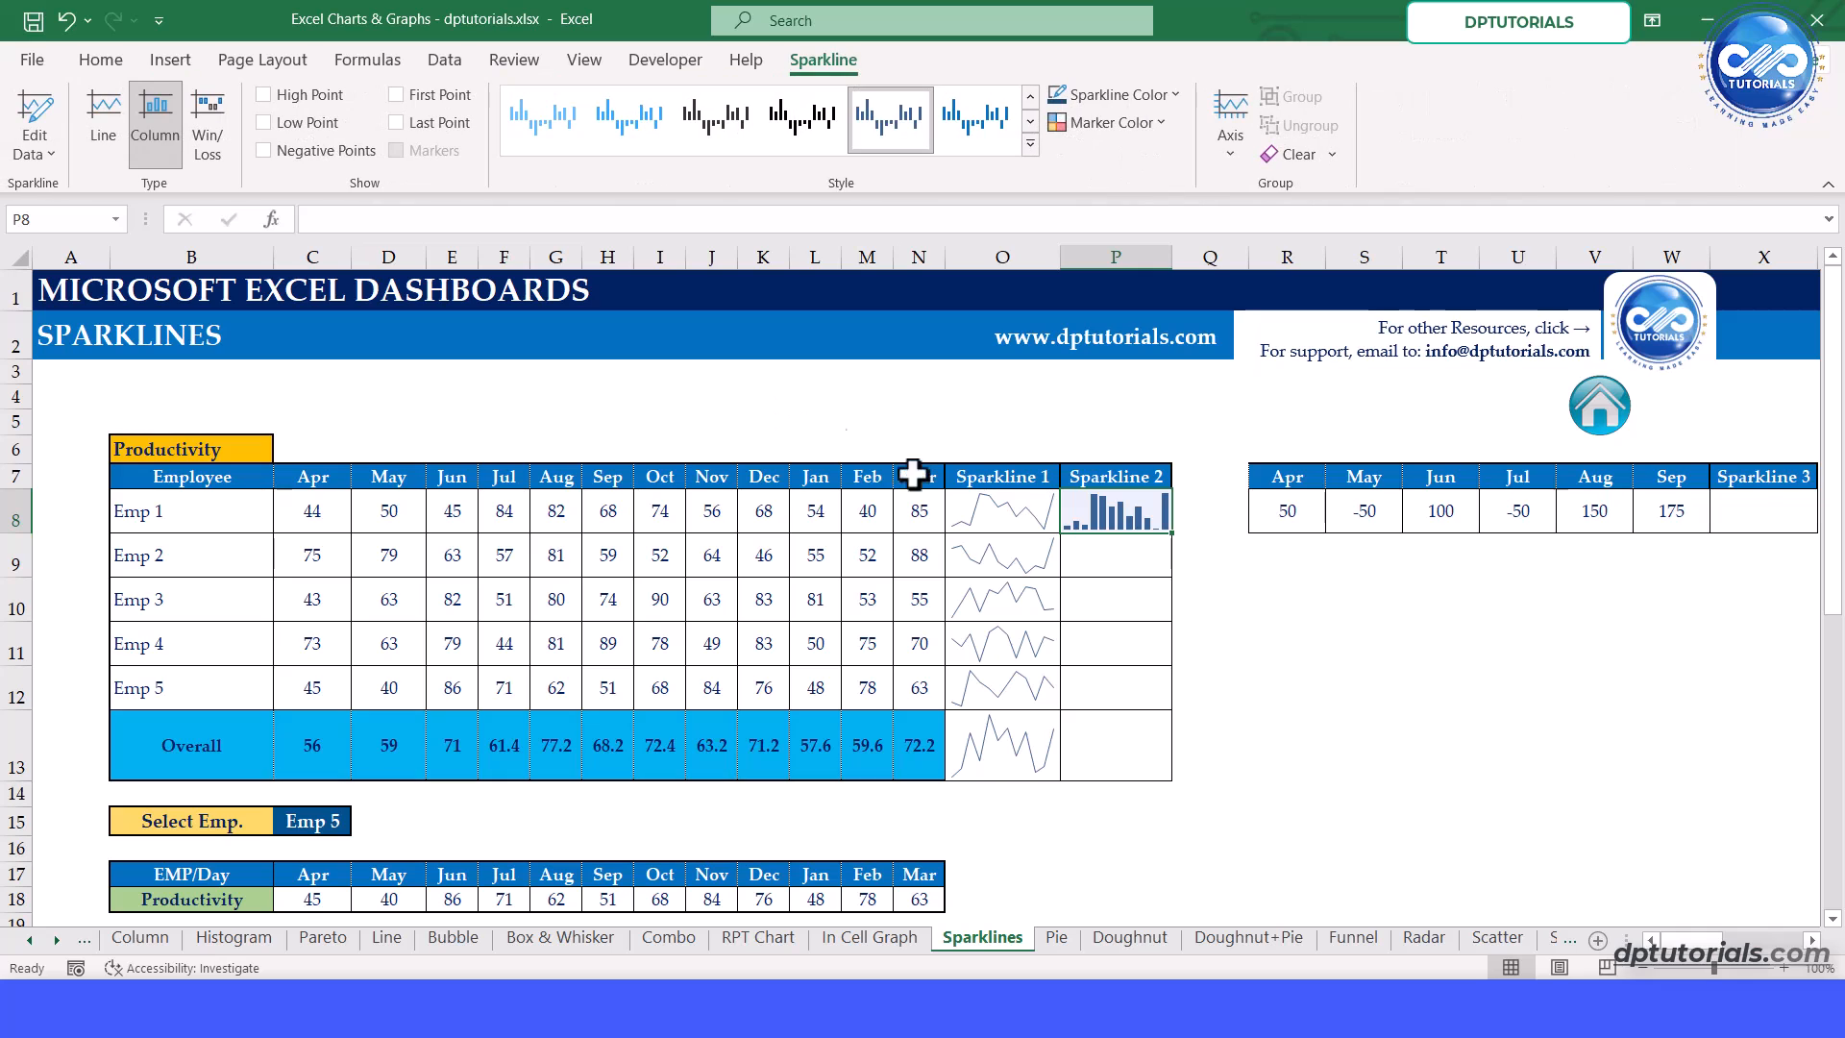
- Fill the column sparkline from P8 down the Sparkline 2 column through the Overall row, P13
drag(1178, 538, 1174, 779)
click(1167, 615)
click(1307, 640)
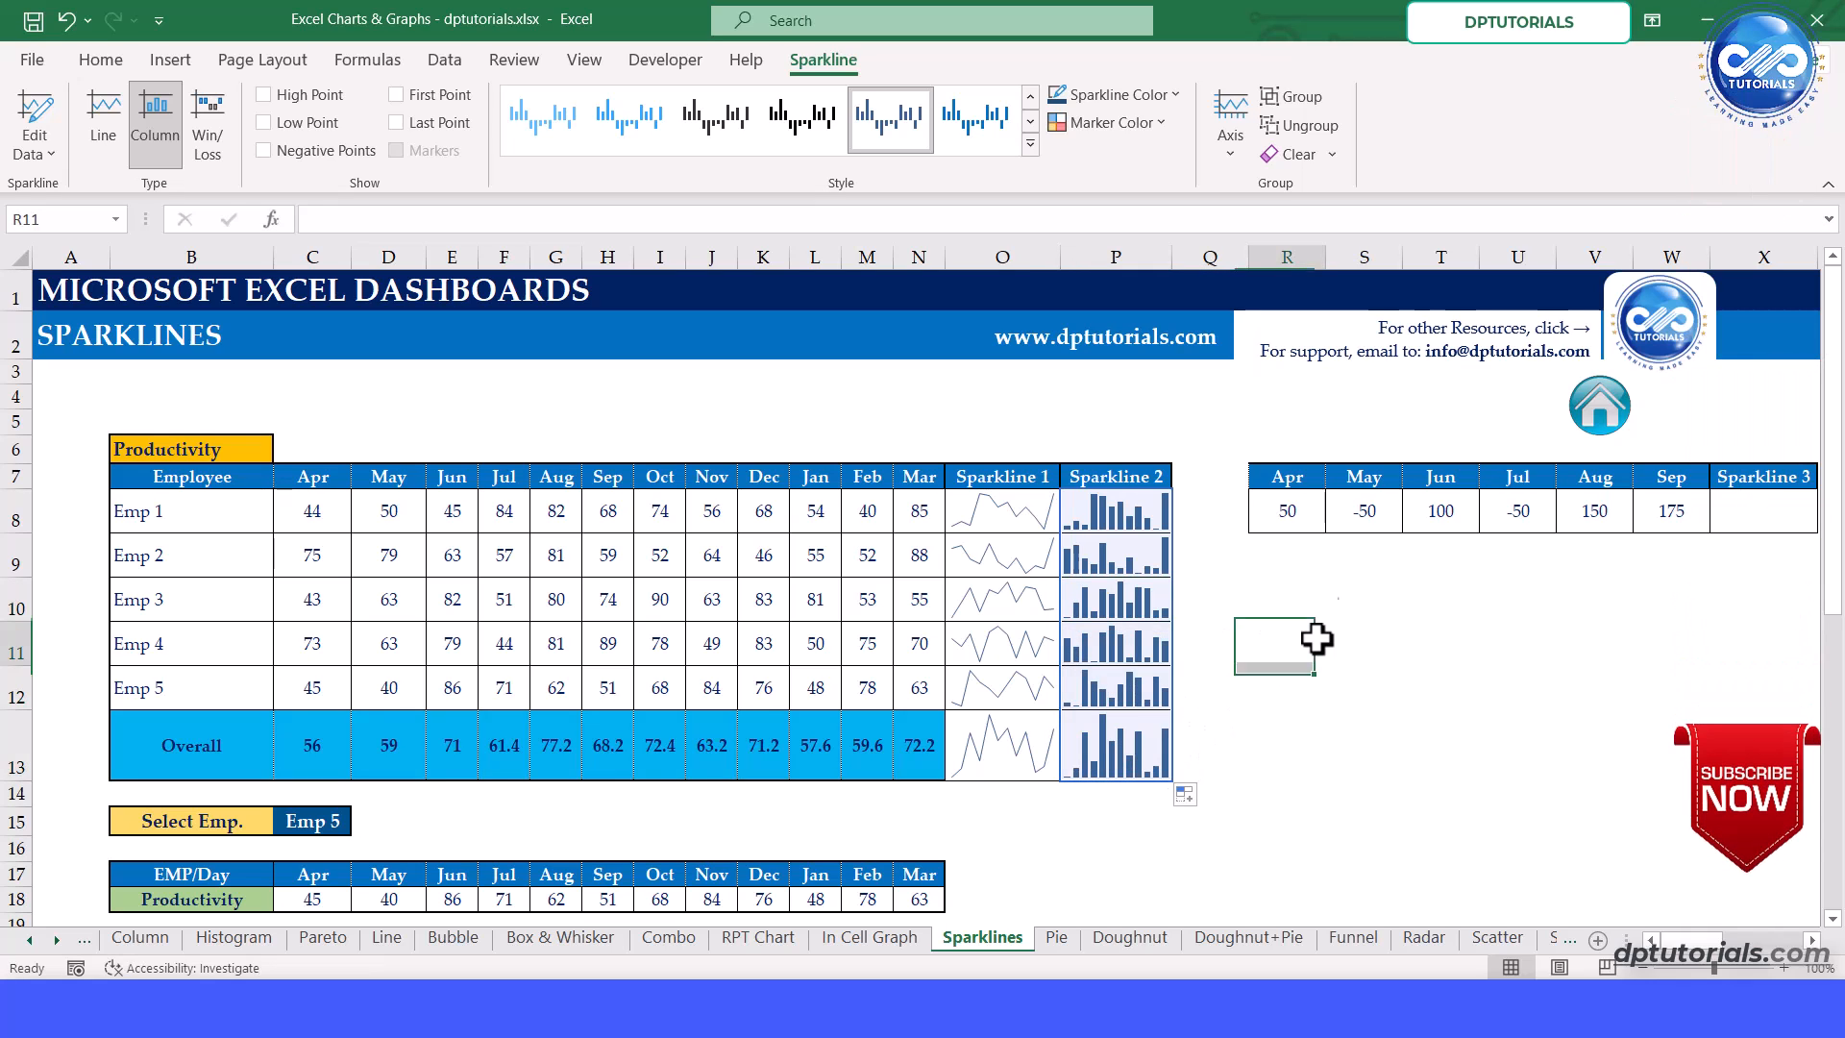
- Insert a Win/Loss sparkline in cell X8 under Sparkline 3 from the April to September values in R8:W8
scroll(1701, 964, right, 2)
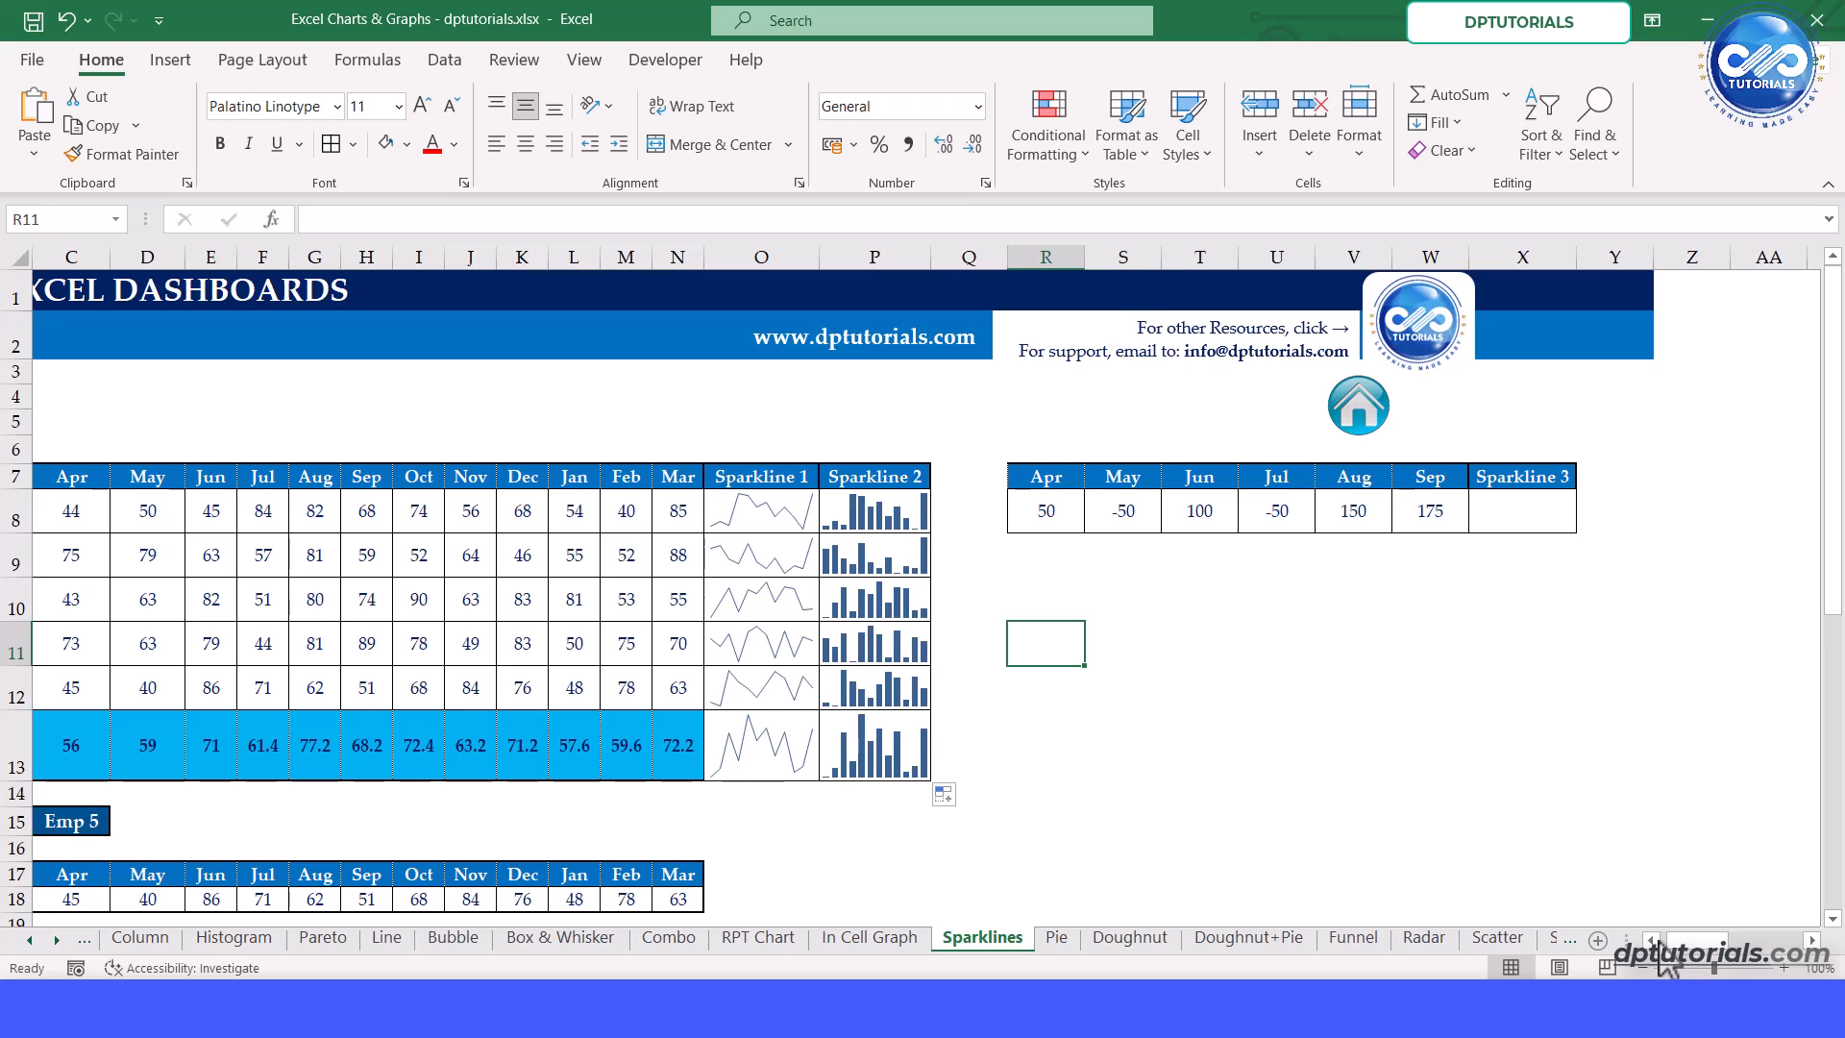
scroll(1662, 965, left, 1)
scroll(1665, 966, left, 1)
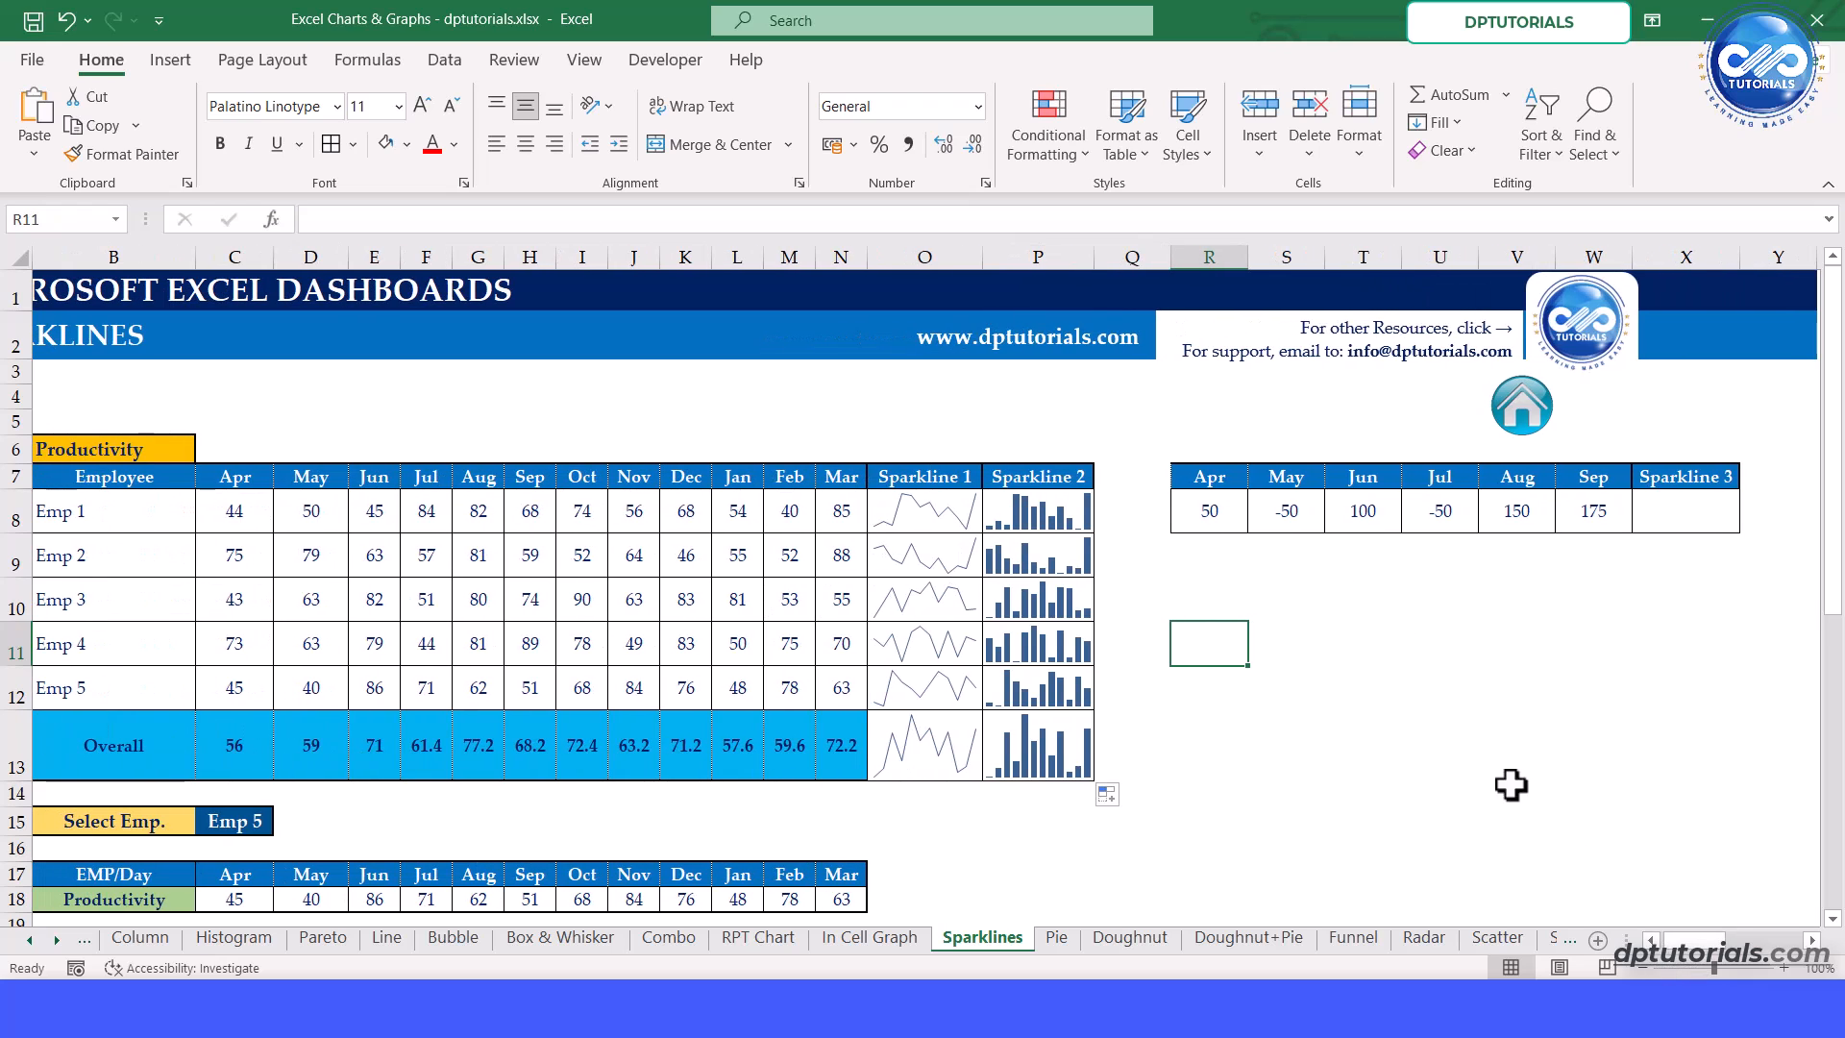
click(1216, 504)
click(1571, 514)
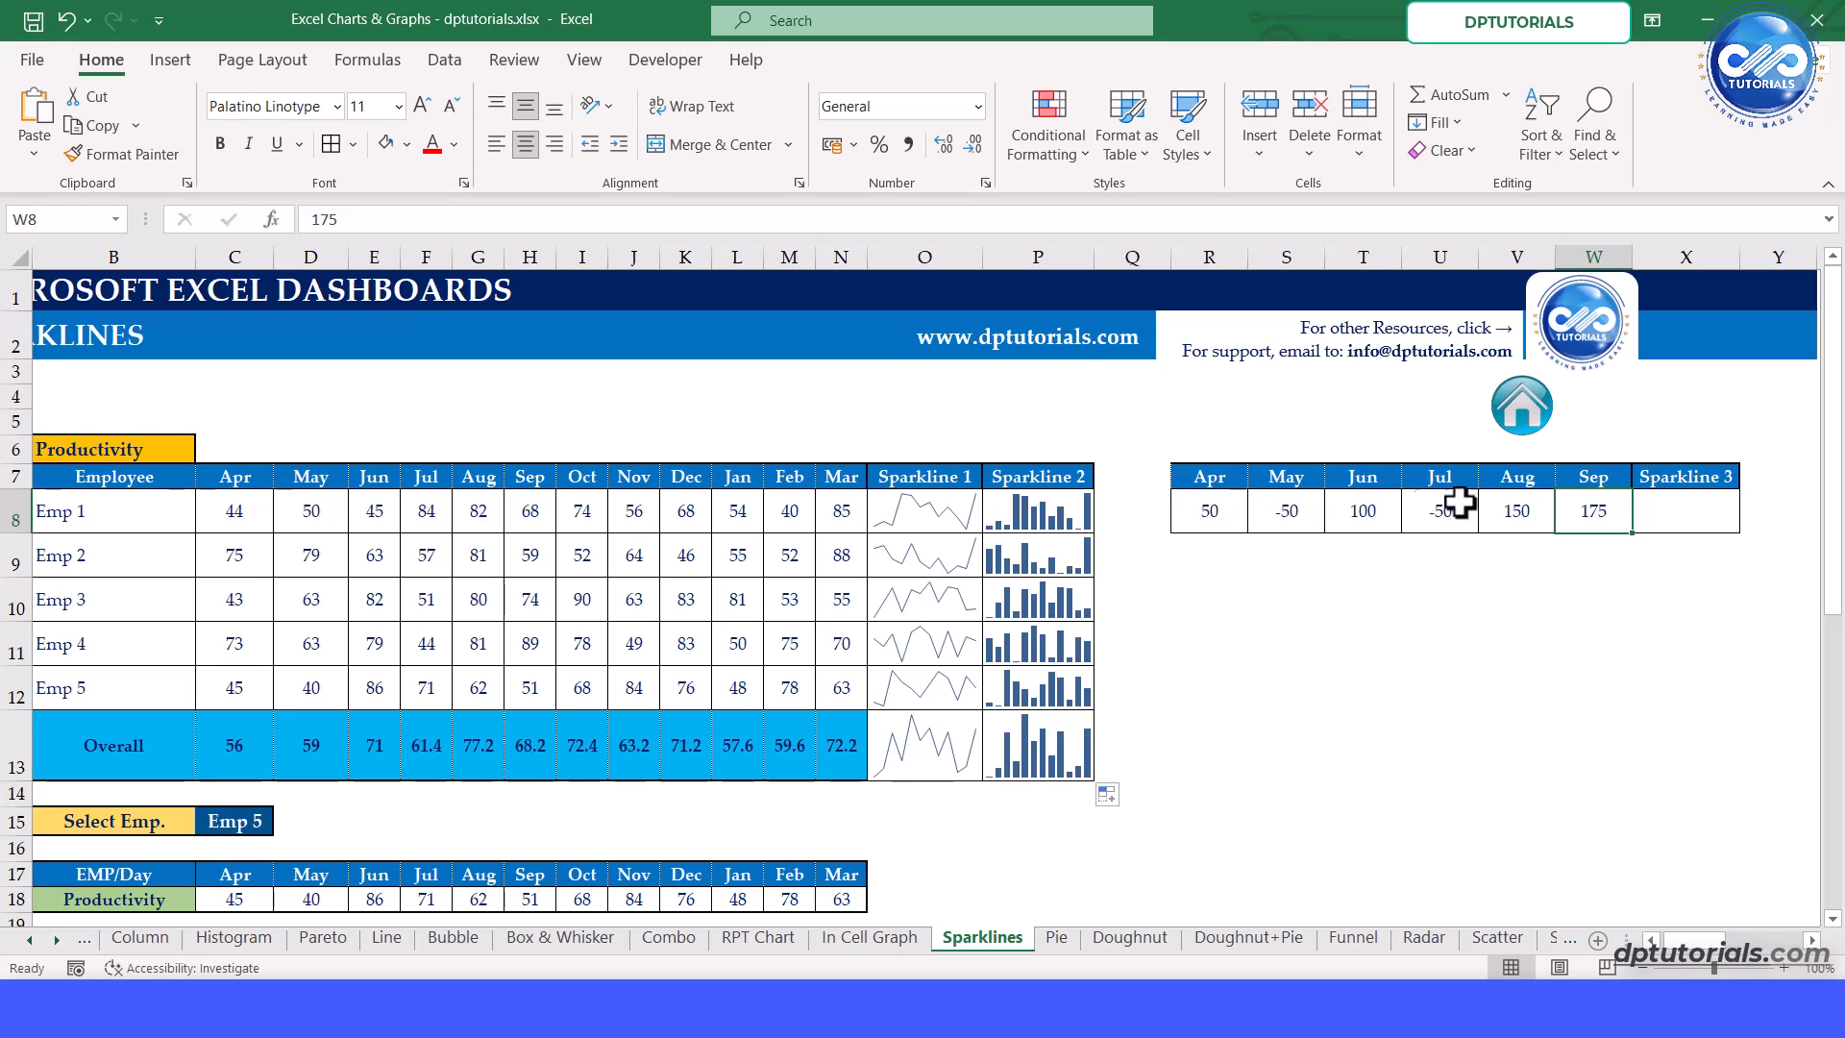
click(1684, 513)
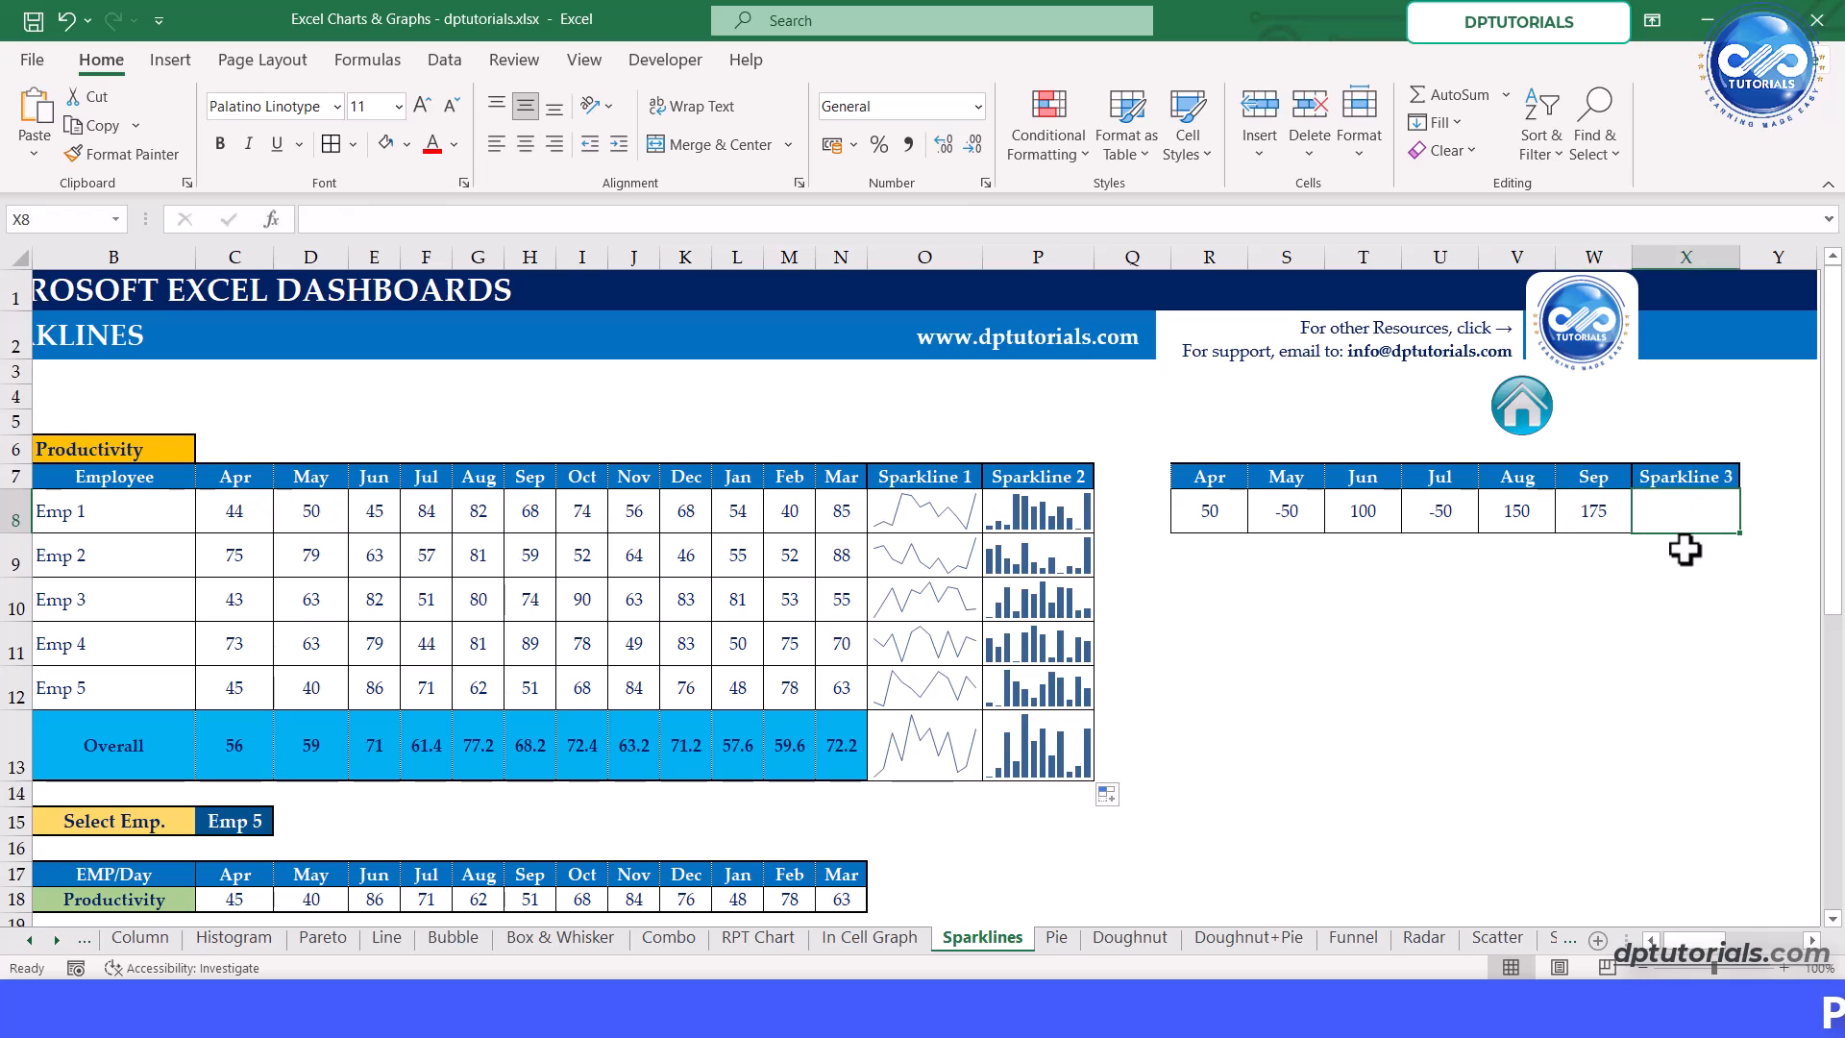
click(173, 64)
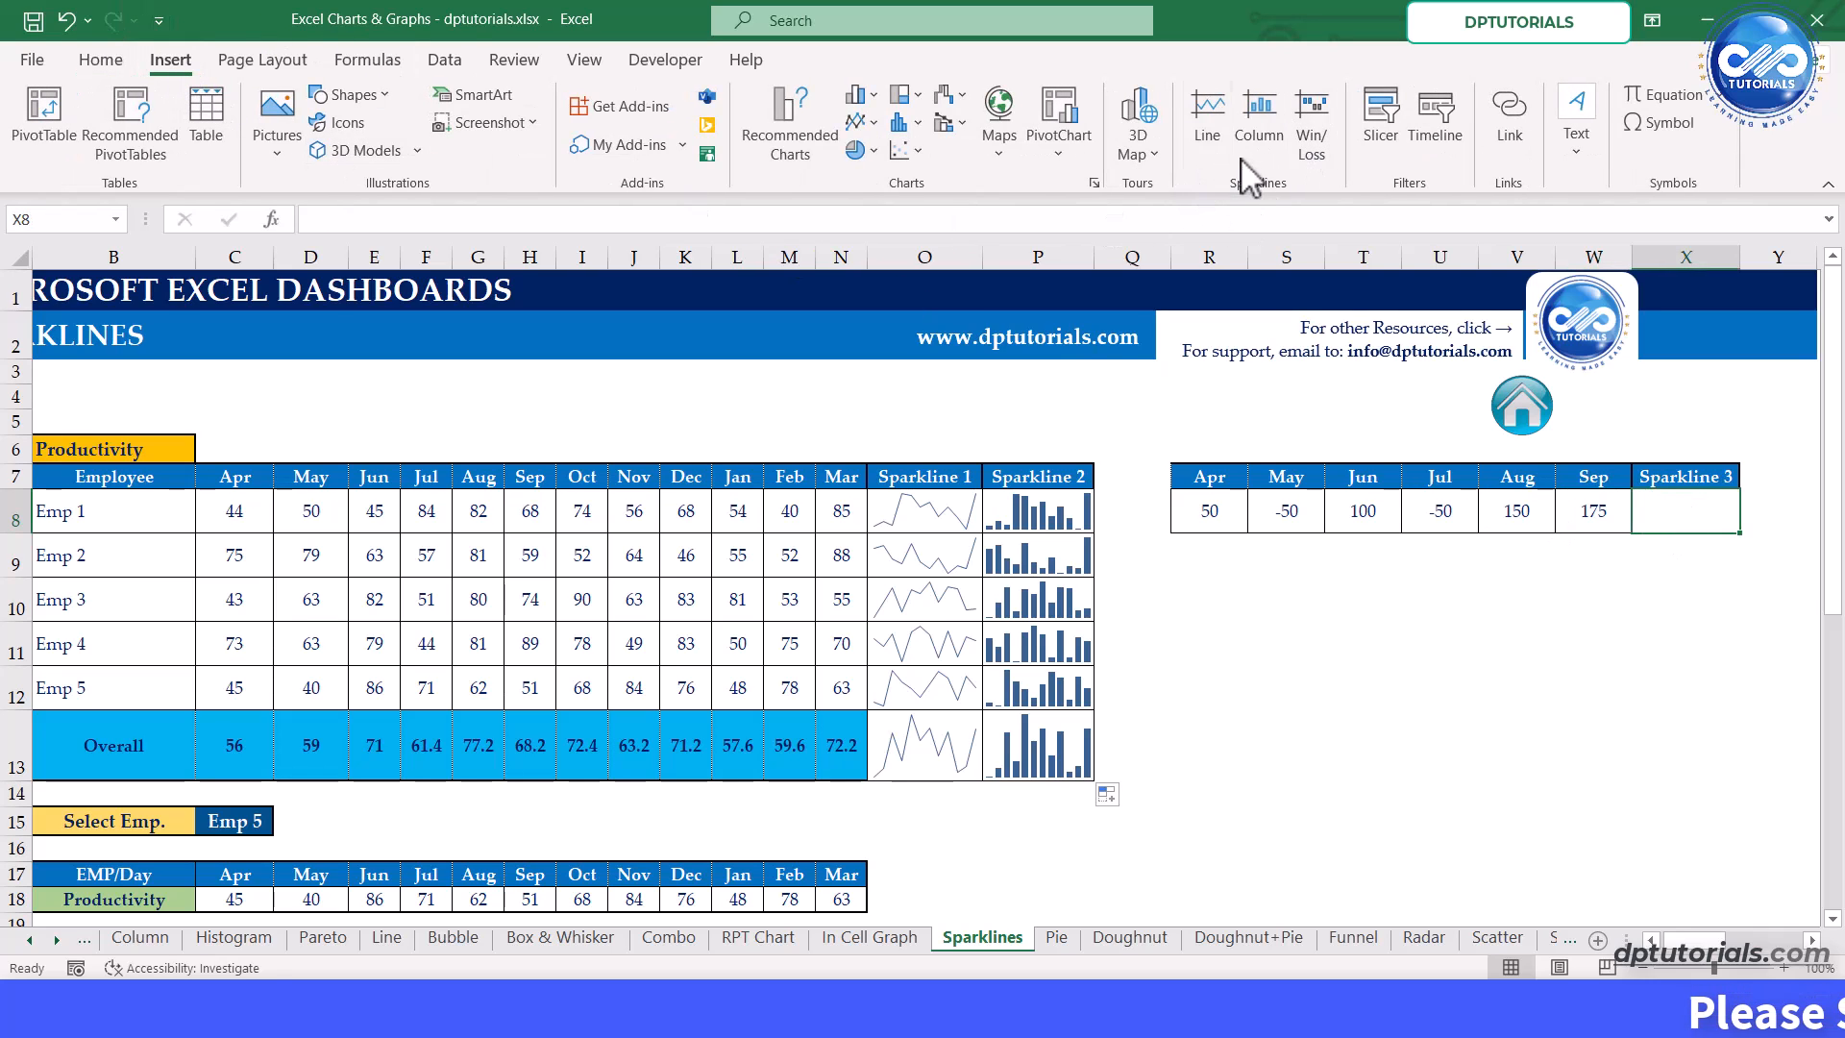
click(1312, 129)
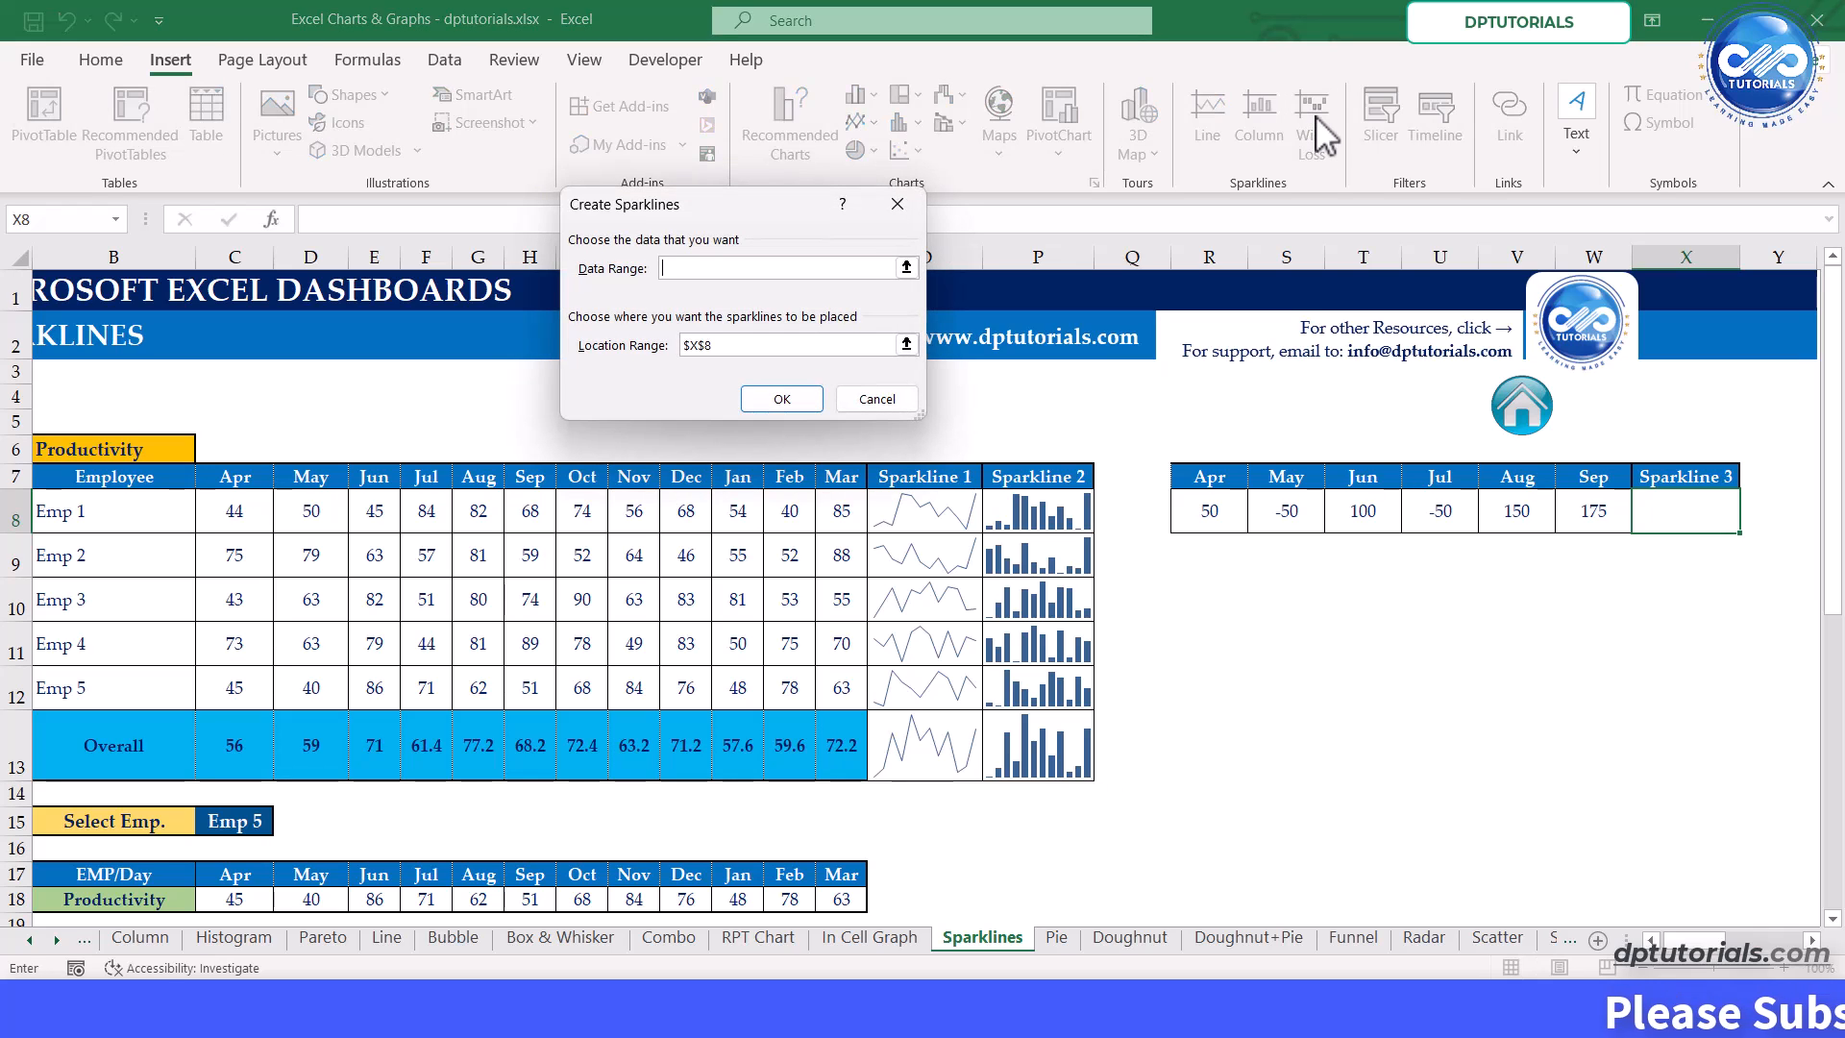
drag(1220, 501, 1585, 514)
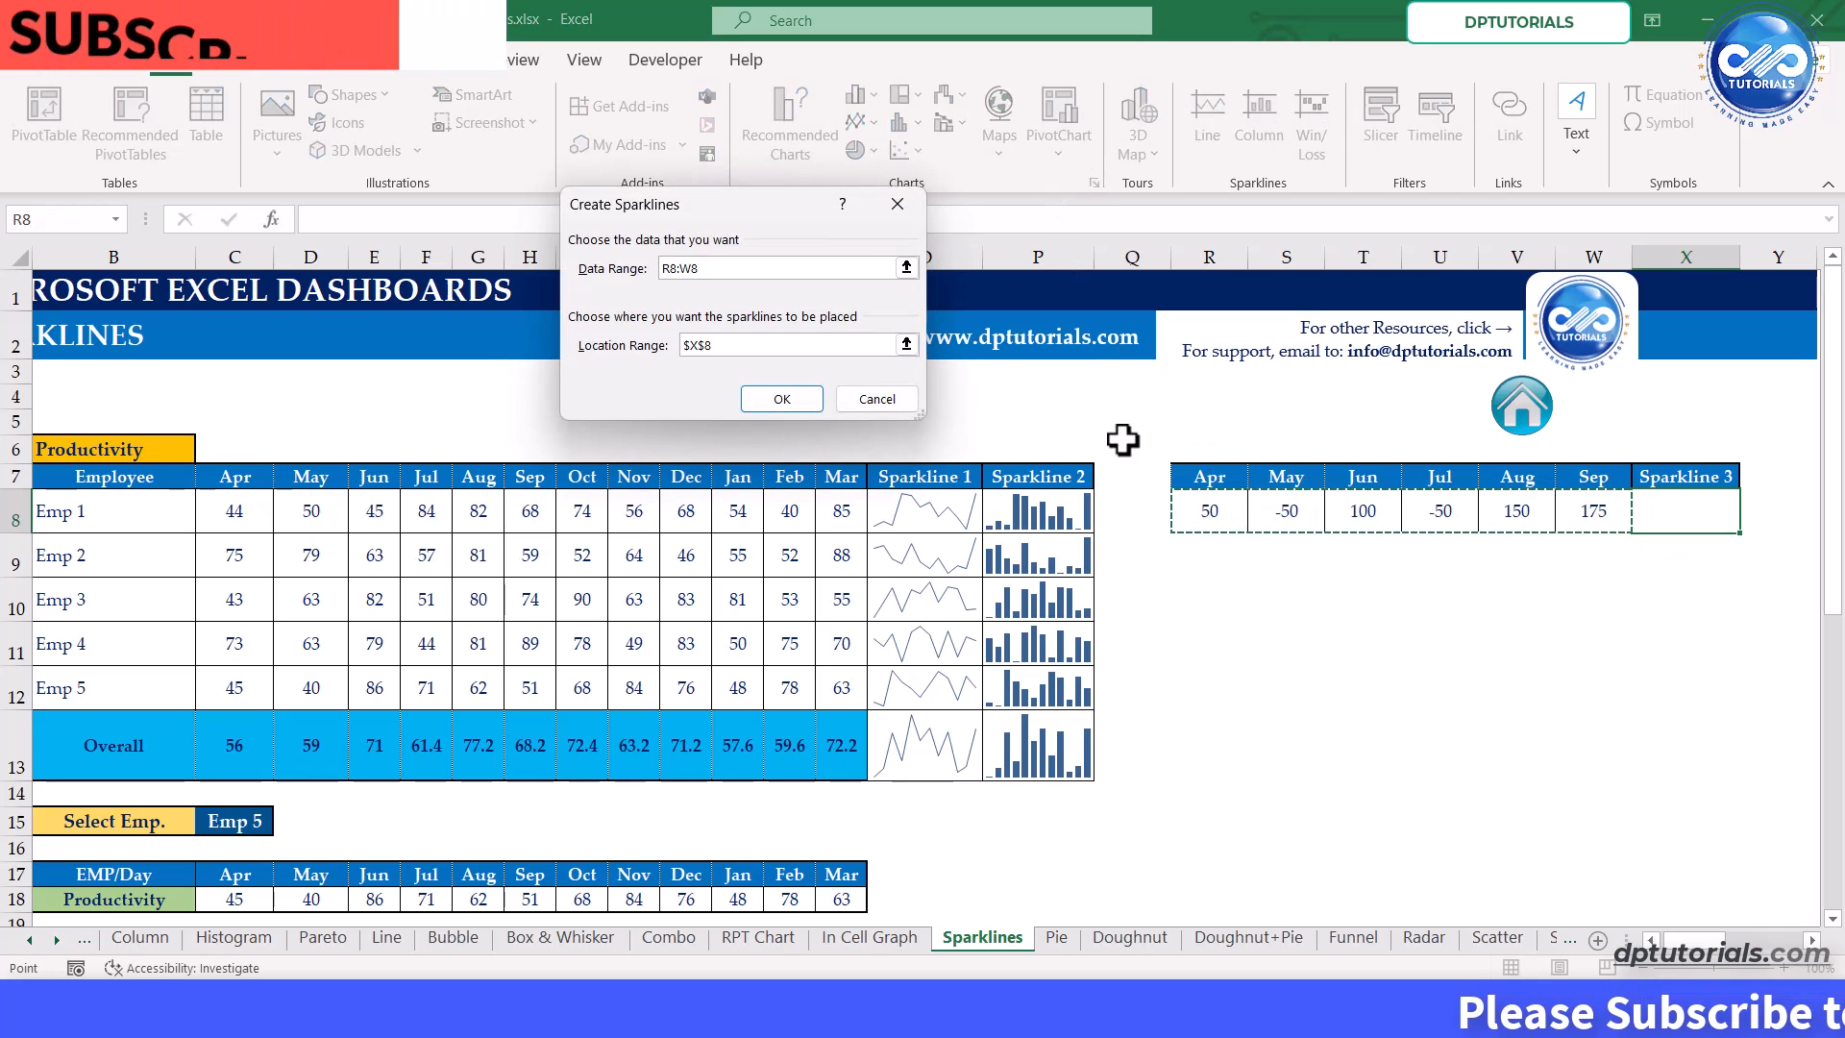
click(768, 399)
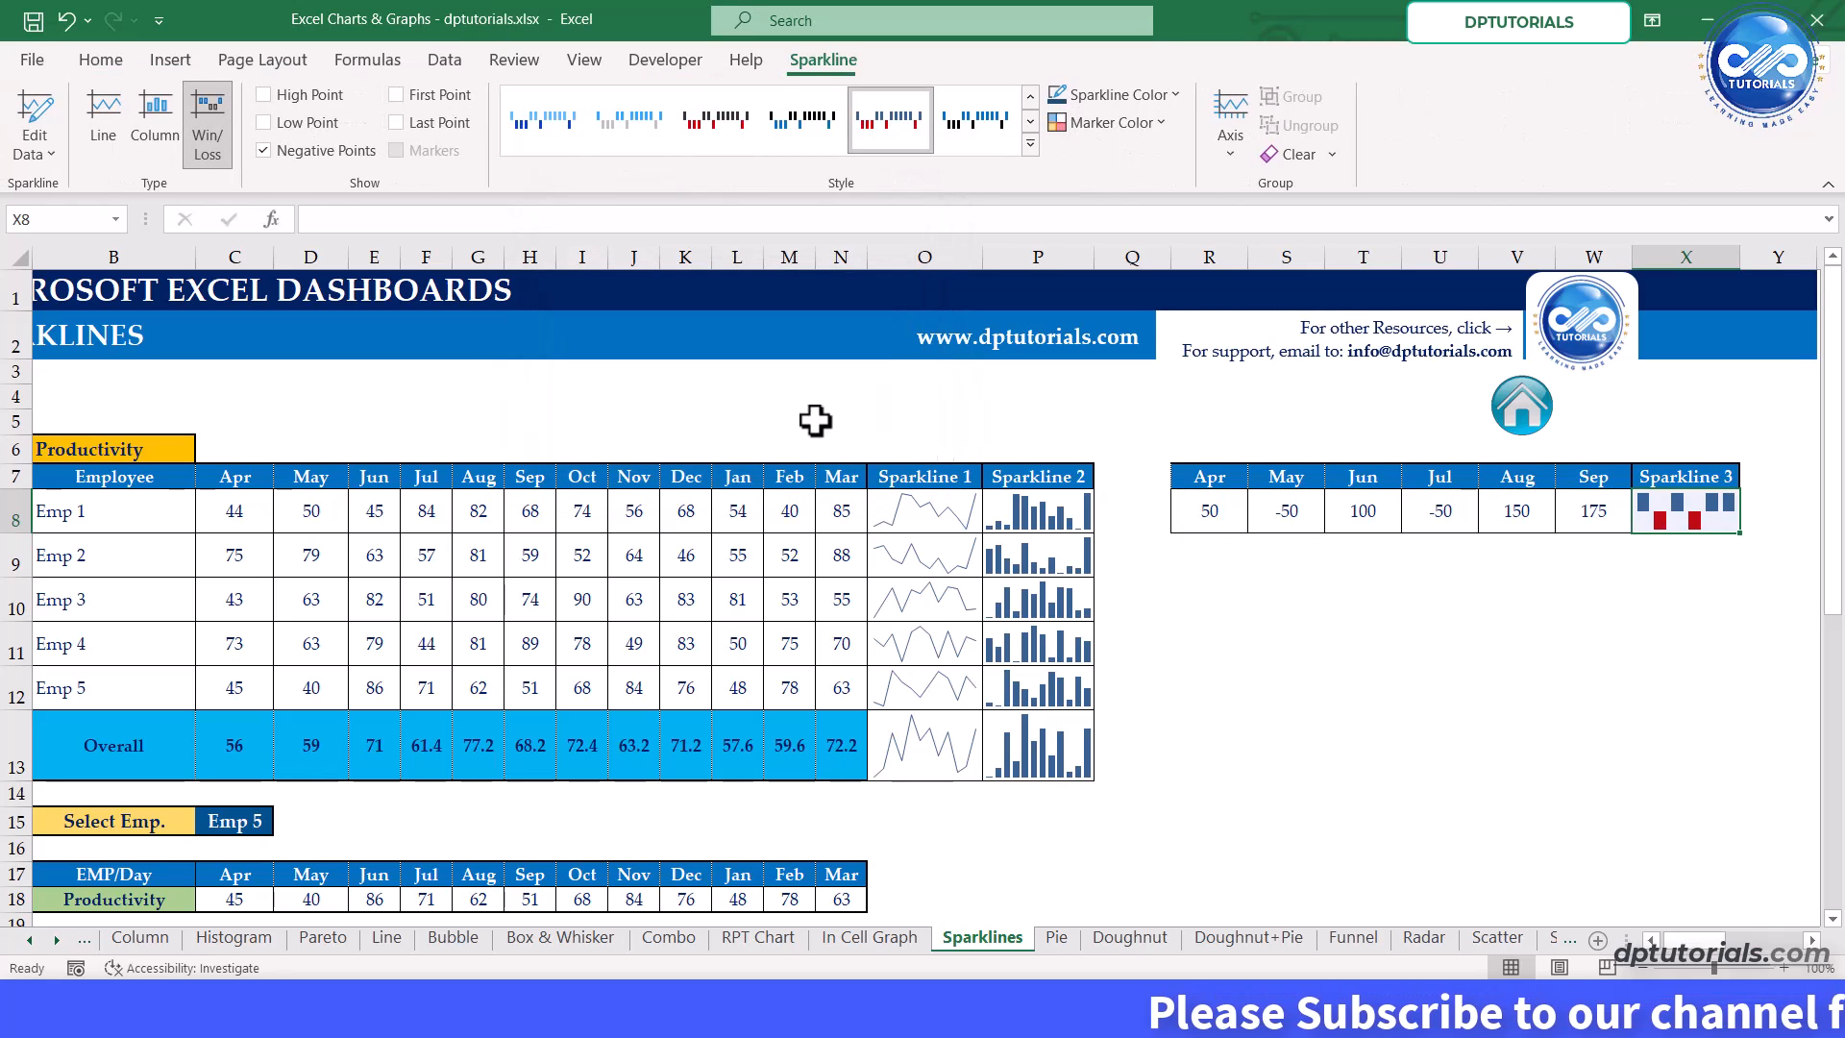
click(1655, 597)
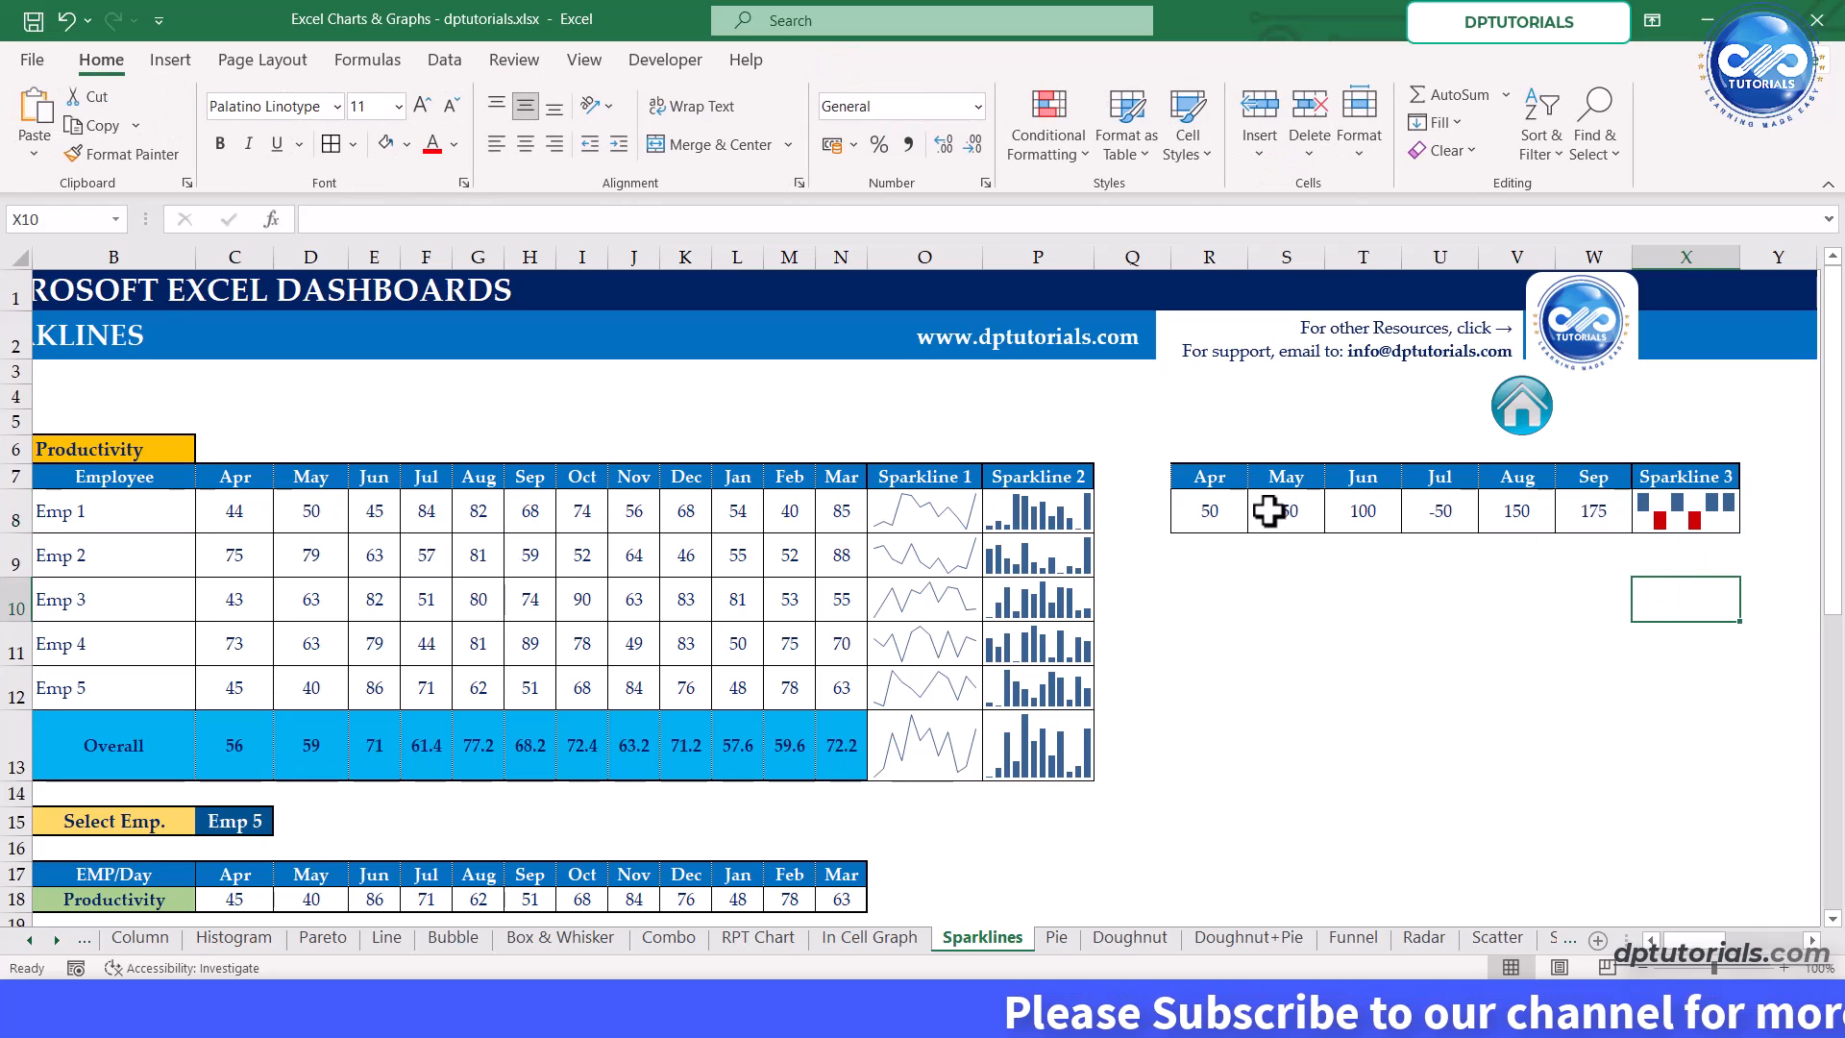
- Compare the positive Apr, Jun, Aug and Sep values and the negative months with the Win/Loss sparkline
click(1220, 522)
ctrl+click(1349, 519)
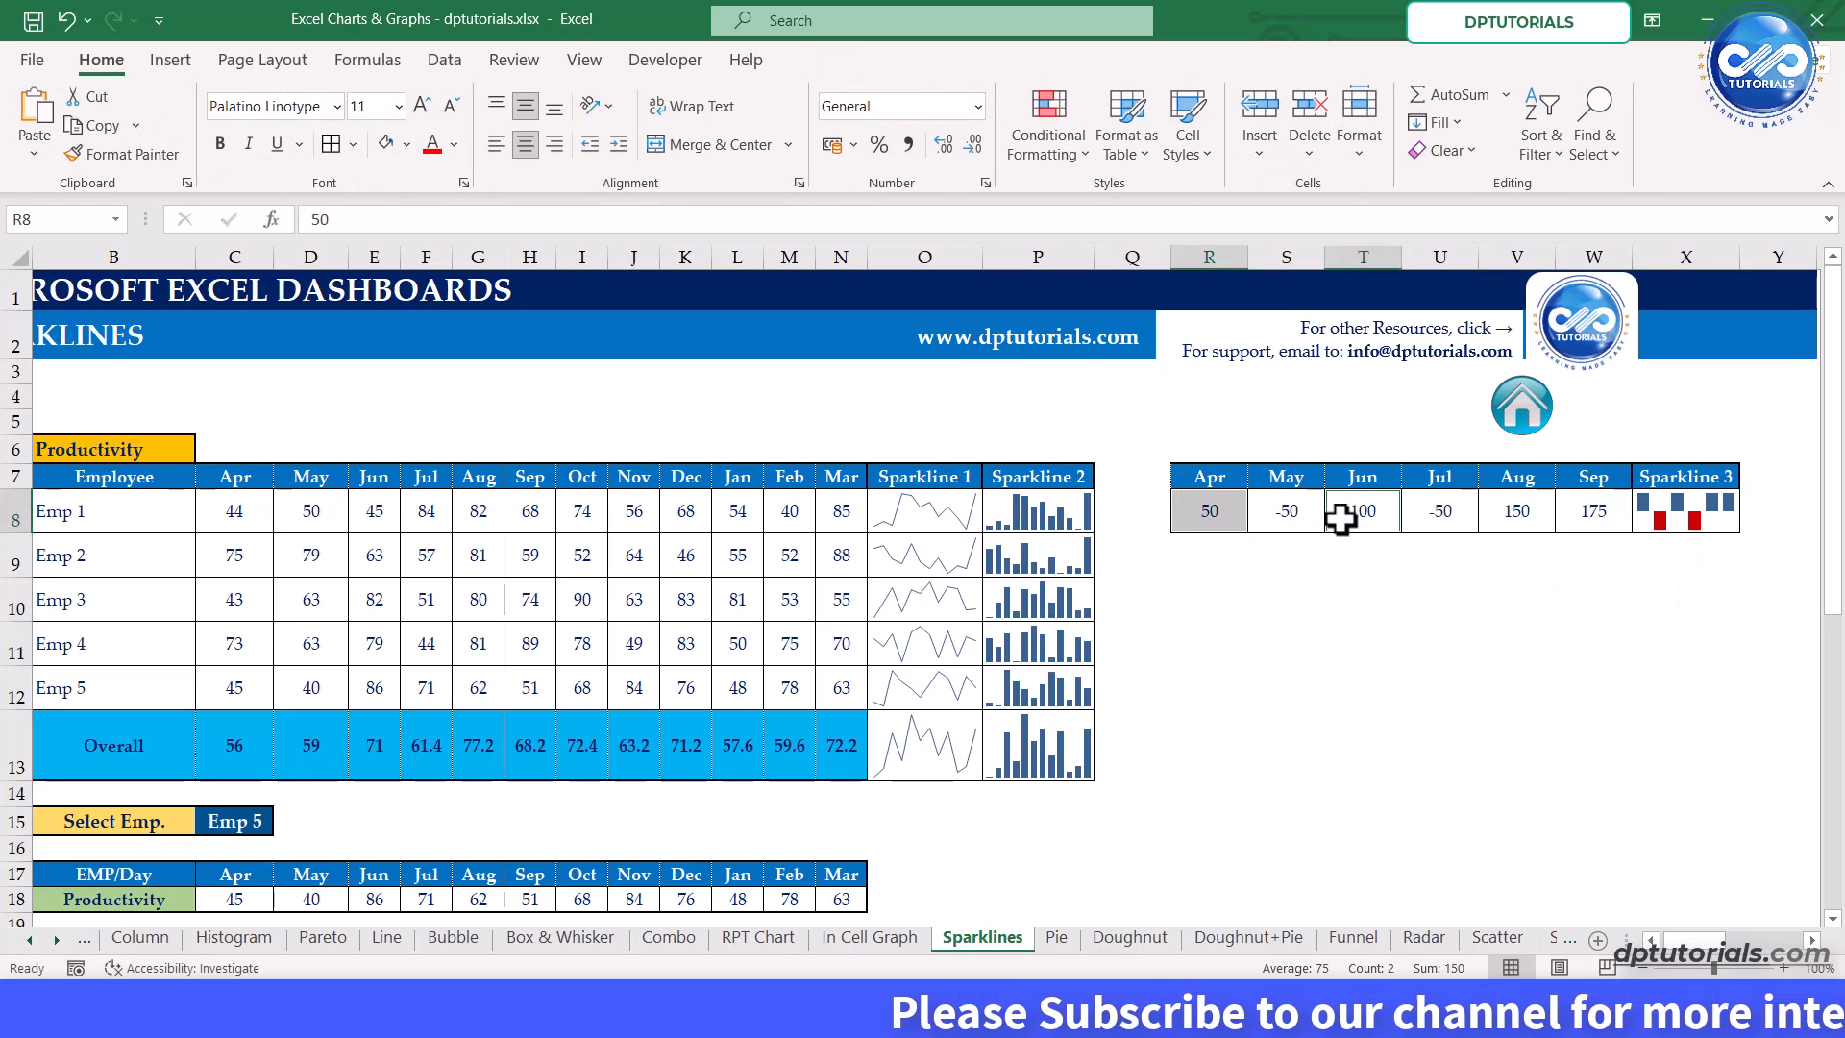
ctrl+click(1516, 519)
ctrl+click(1575, 524)
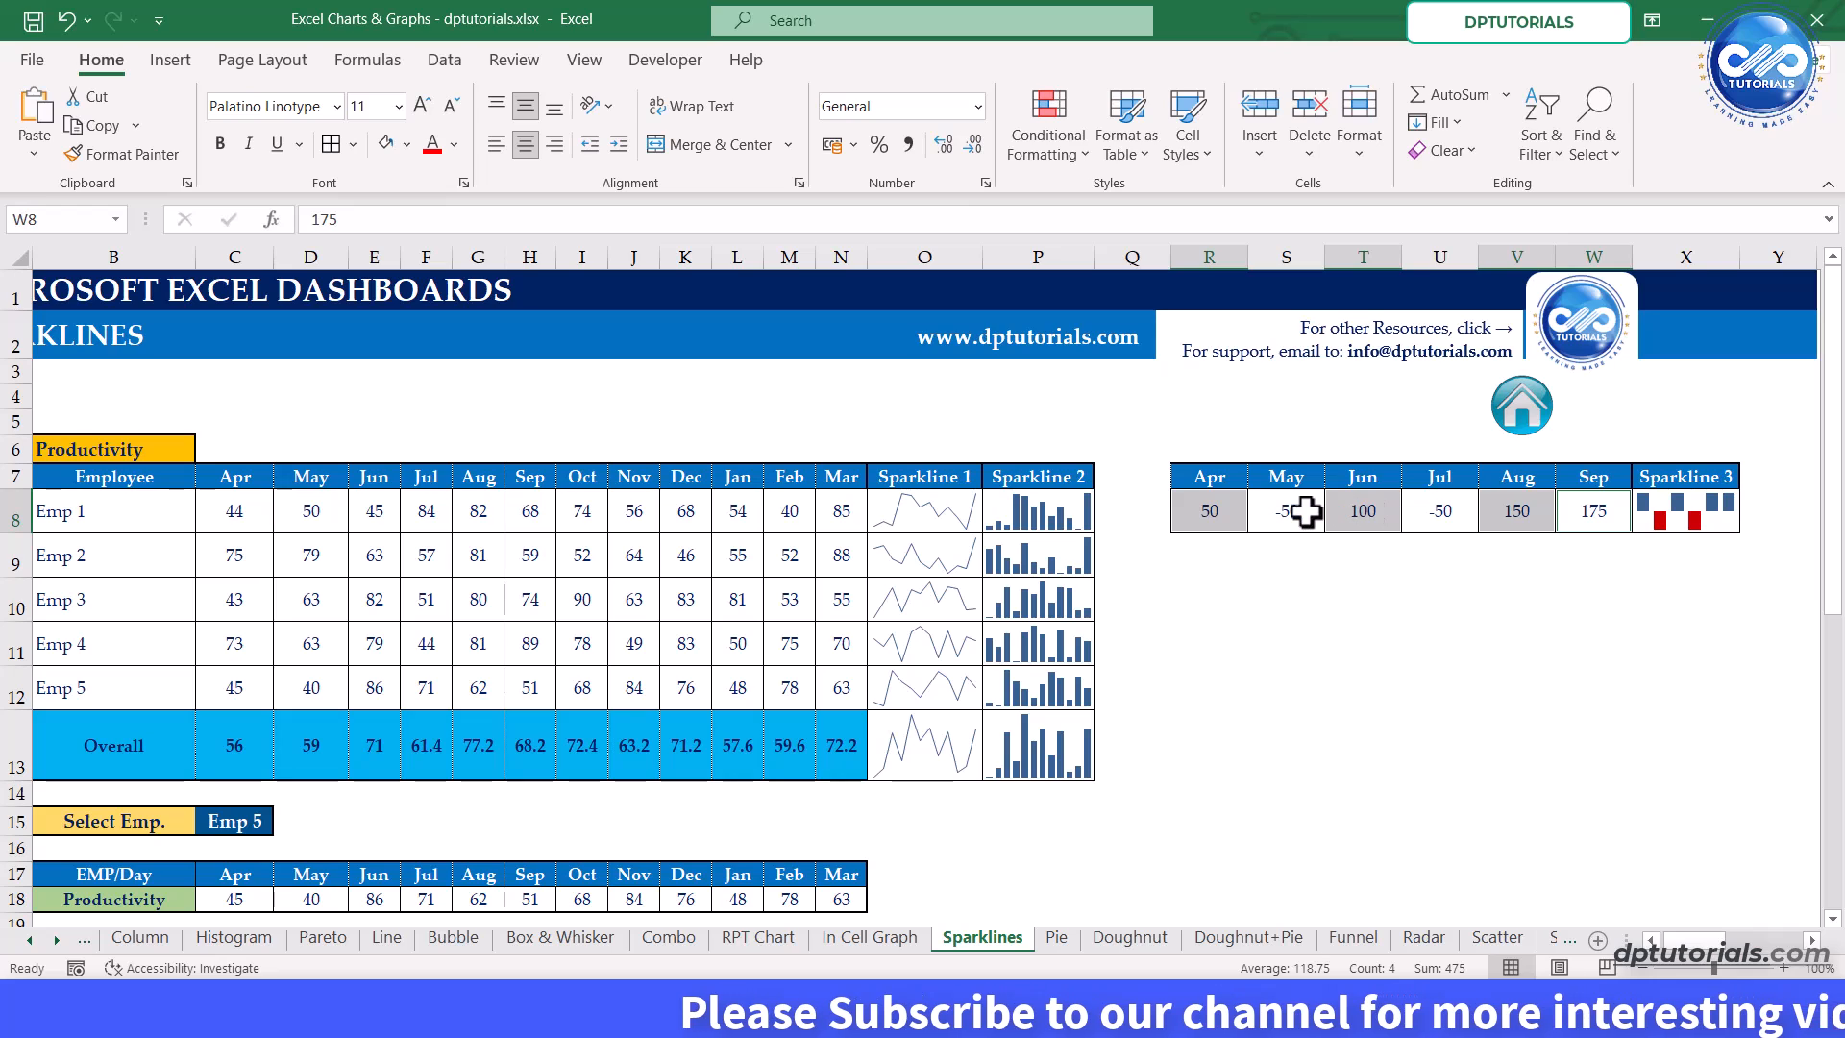
click(1592, 578)
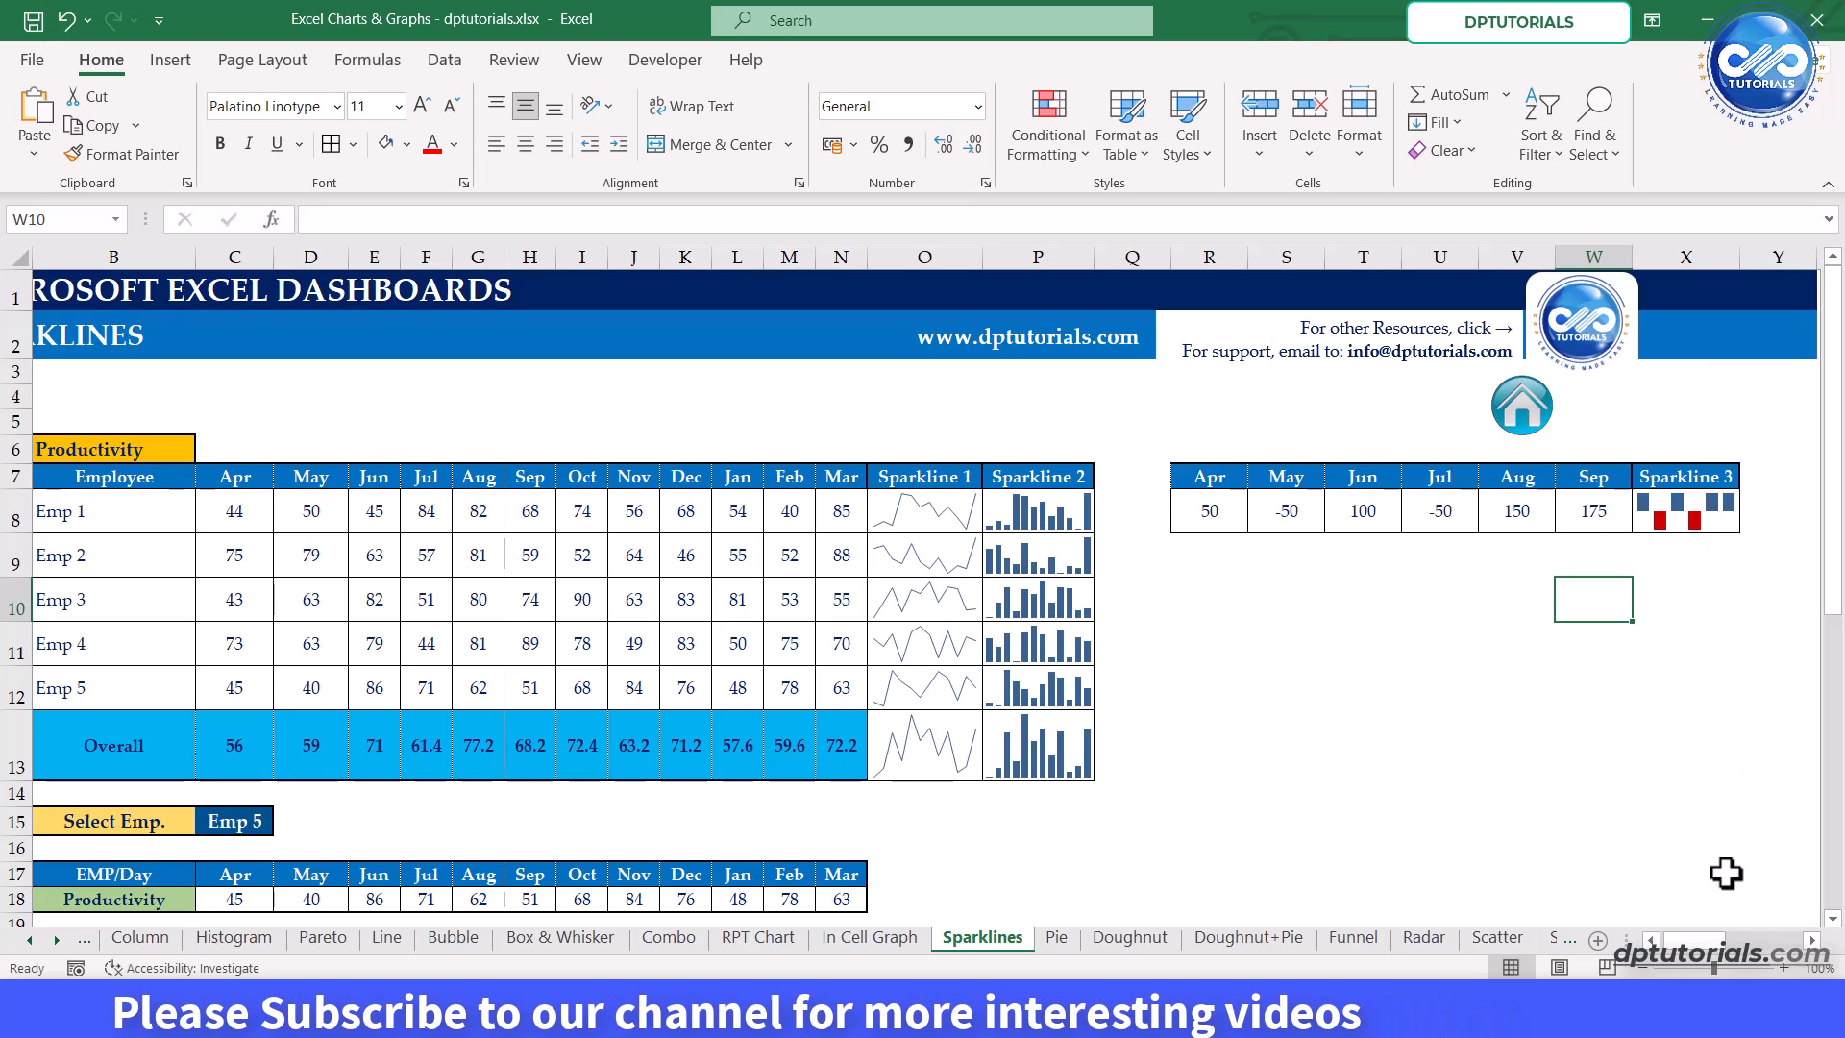
drag(1691, 941, 1672, 942)
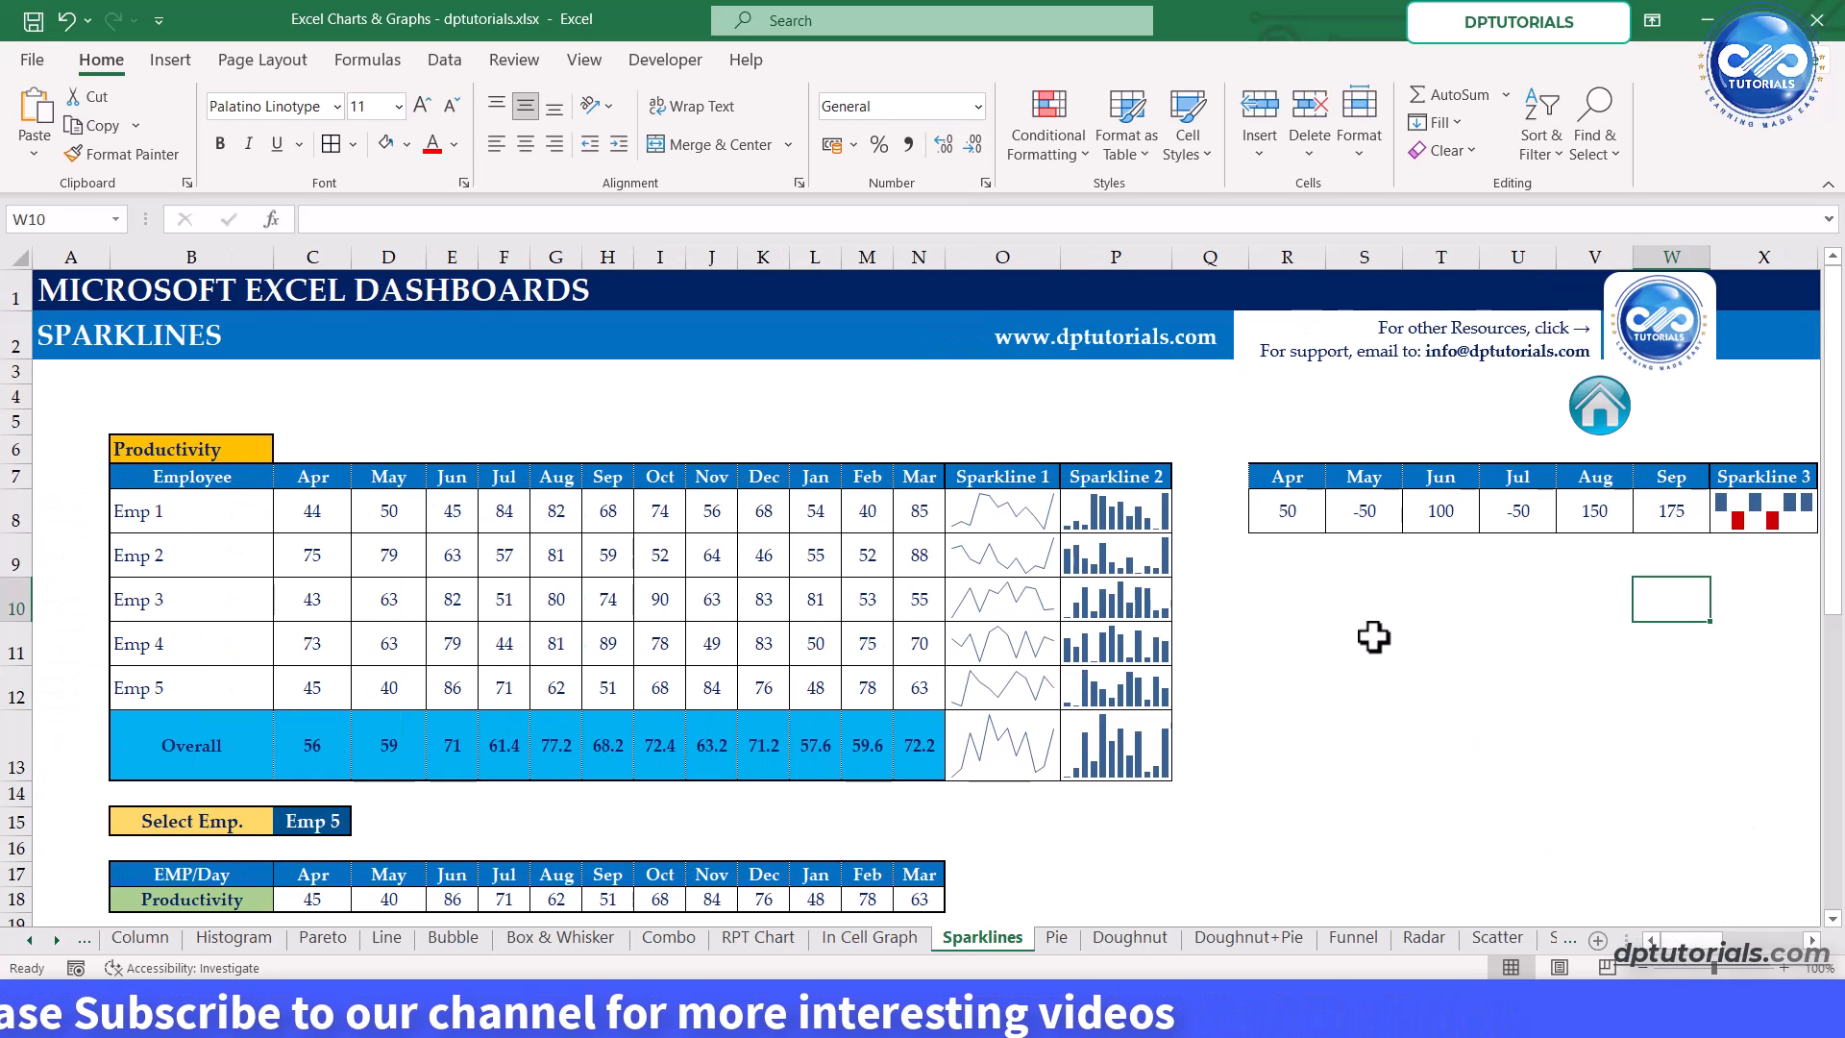
- Show the high, low, first and last points on the Sparkline 1 line sparklines and set their line color to the darkest blue theme shade
click(1020, 520)
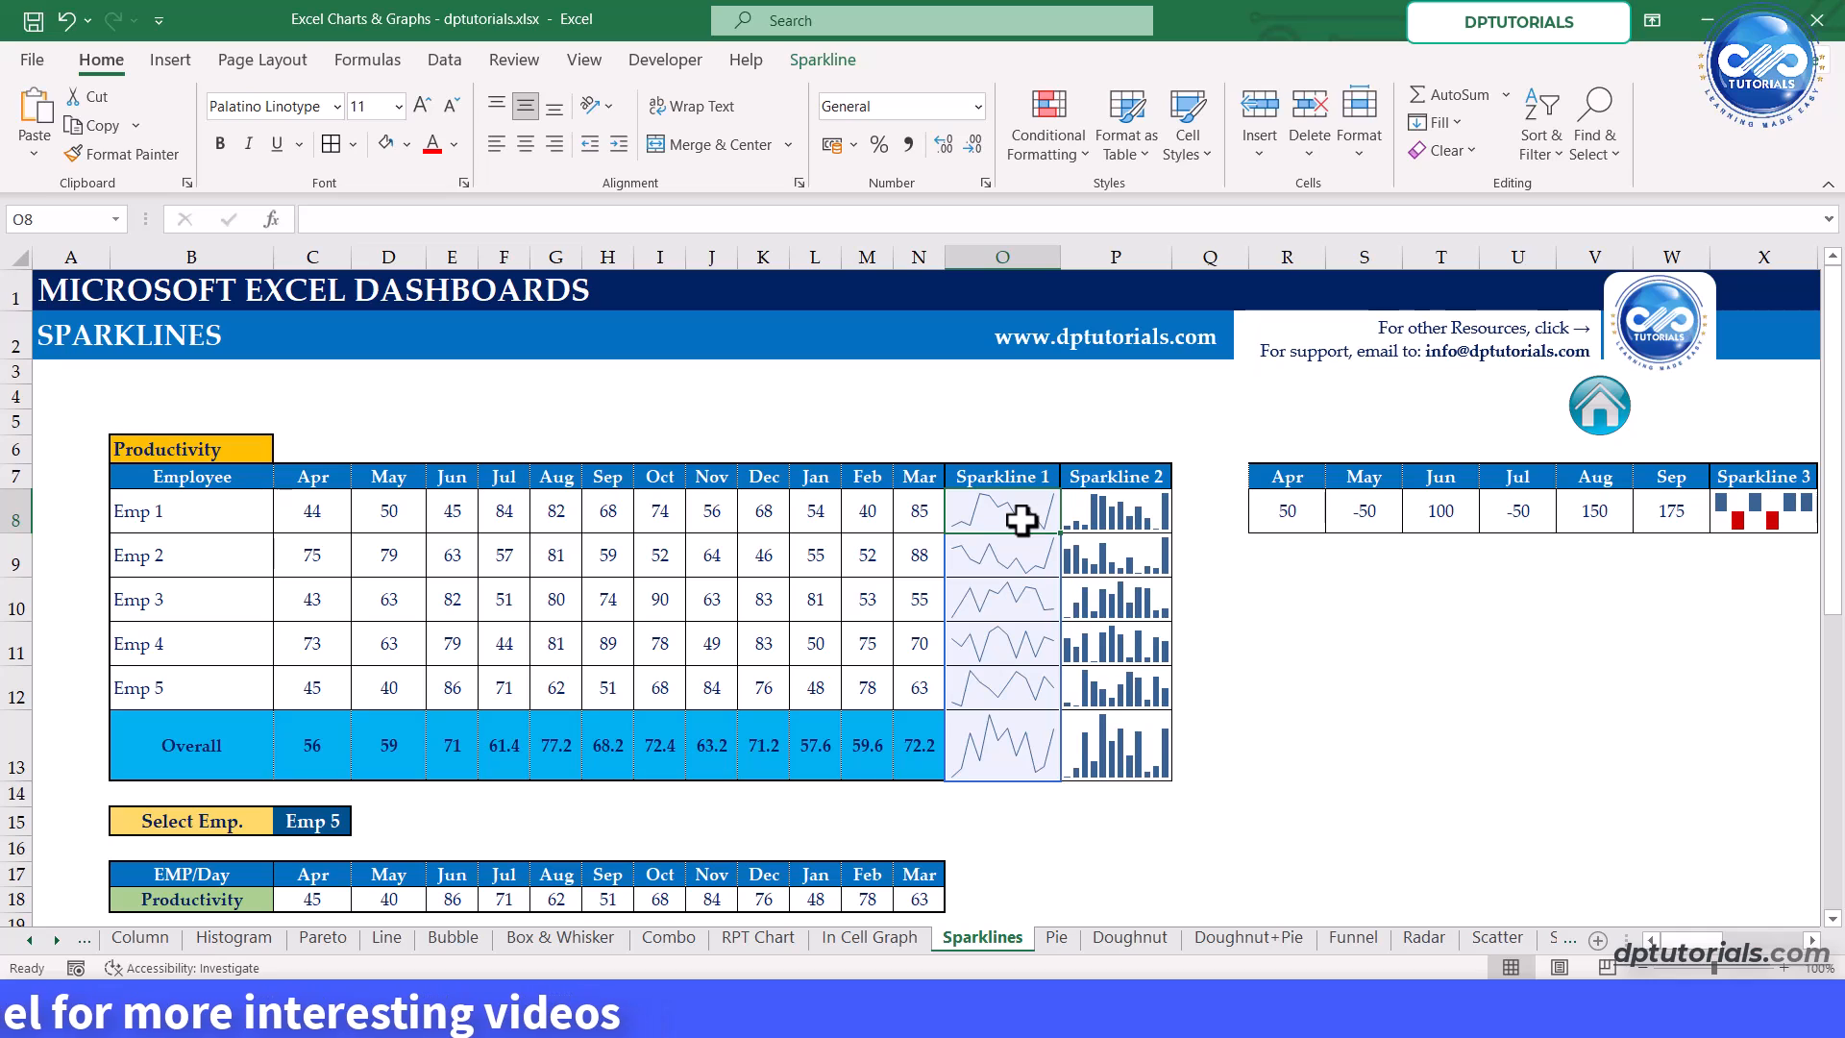
click(824, 59)
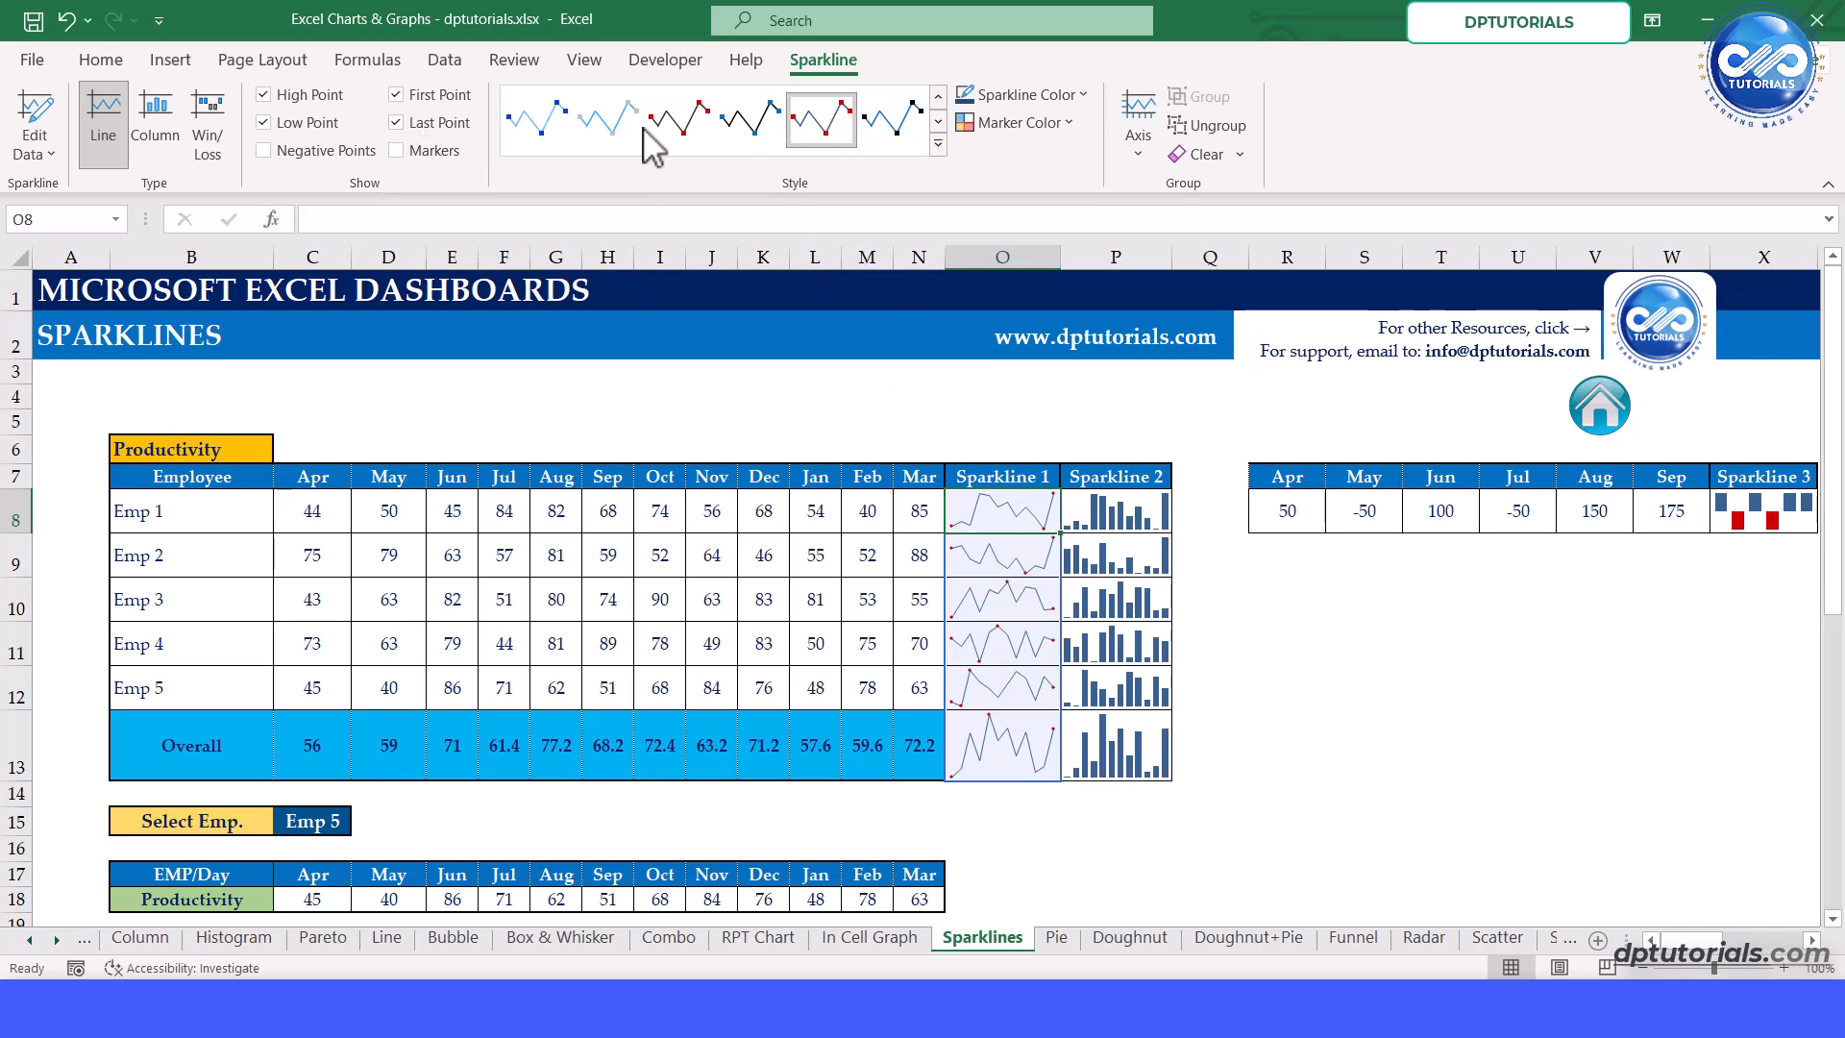
click(1085, 96)
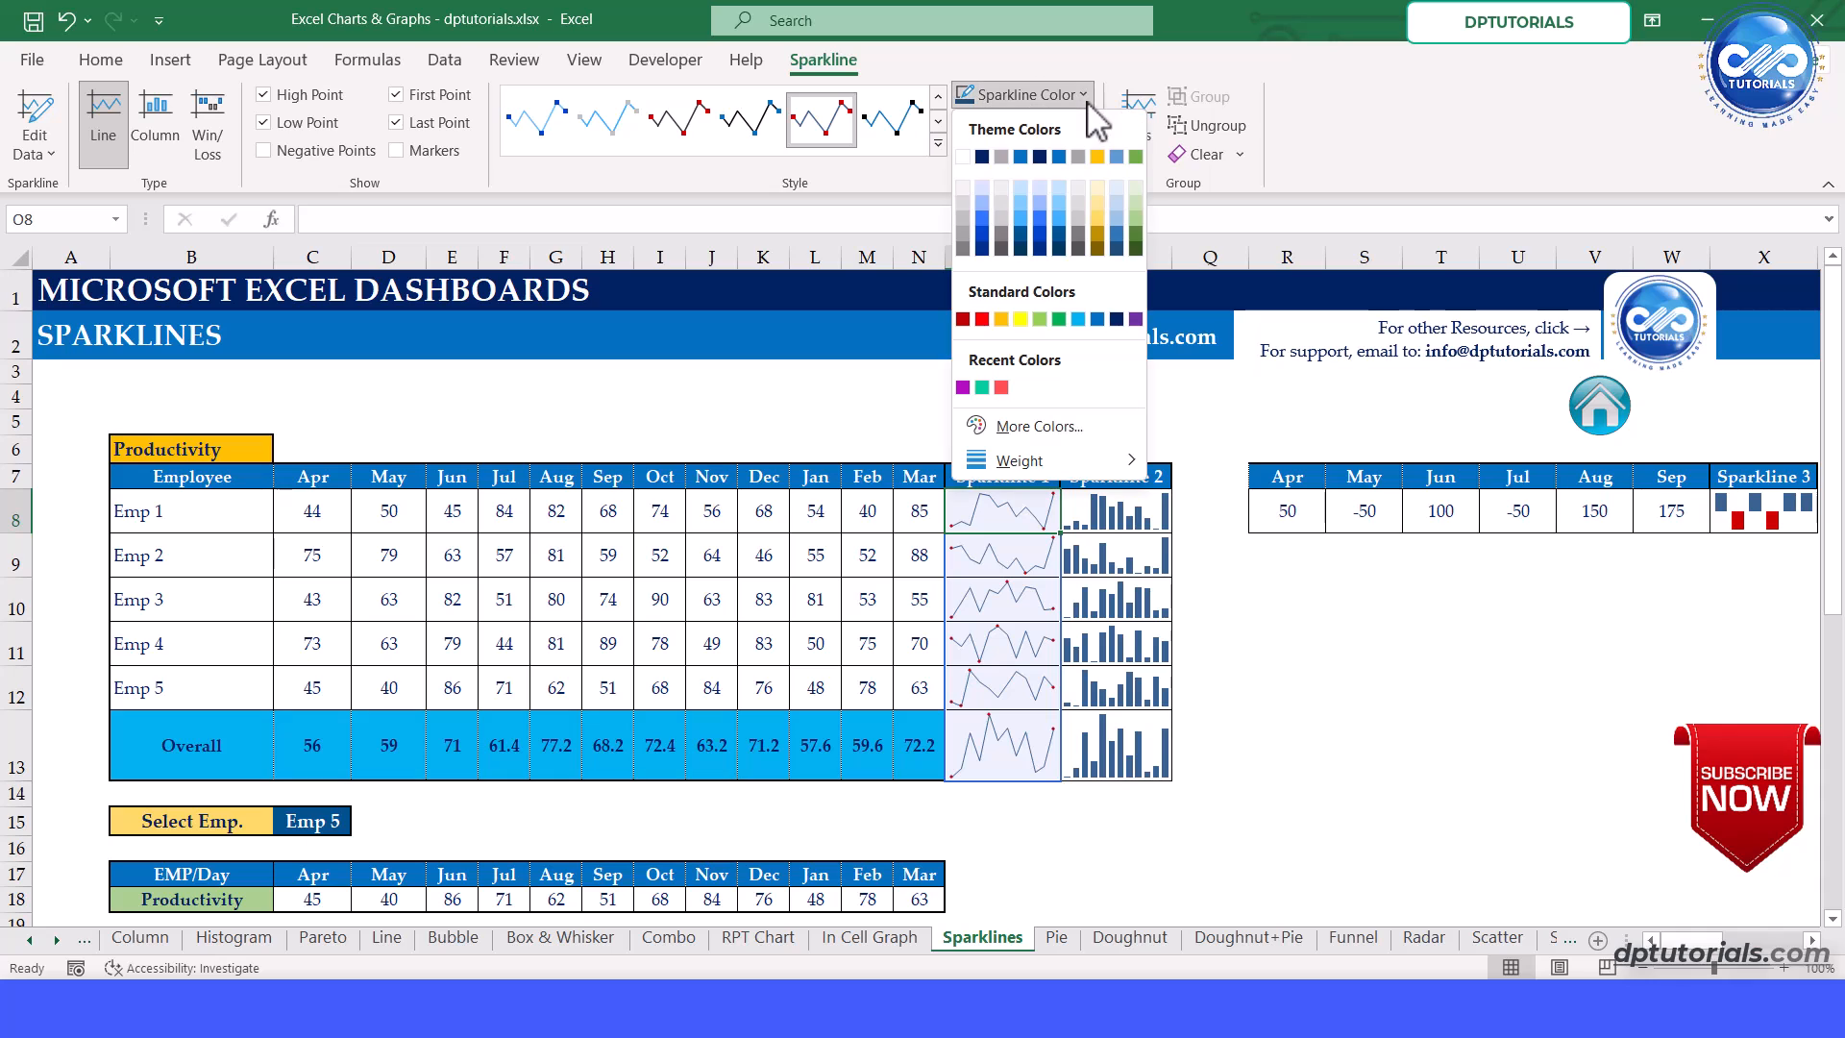
click(1061, 251)
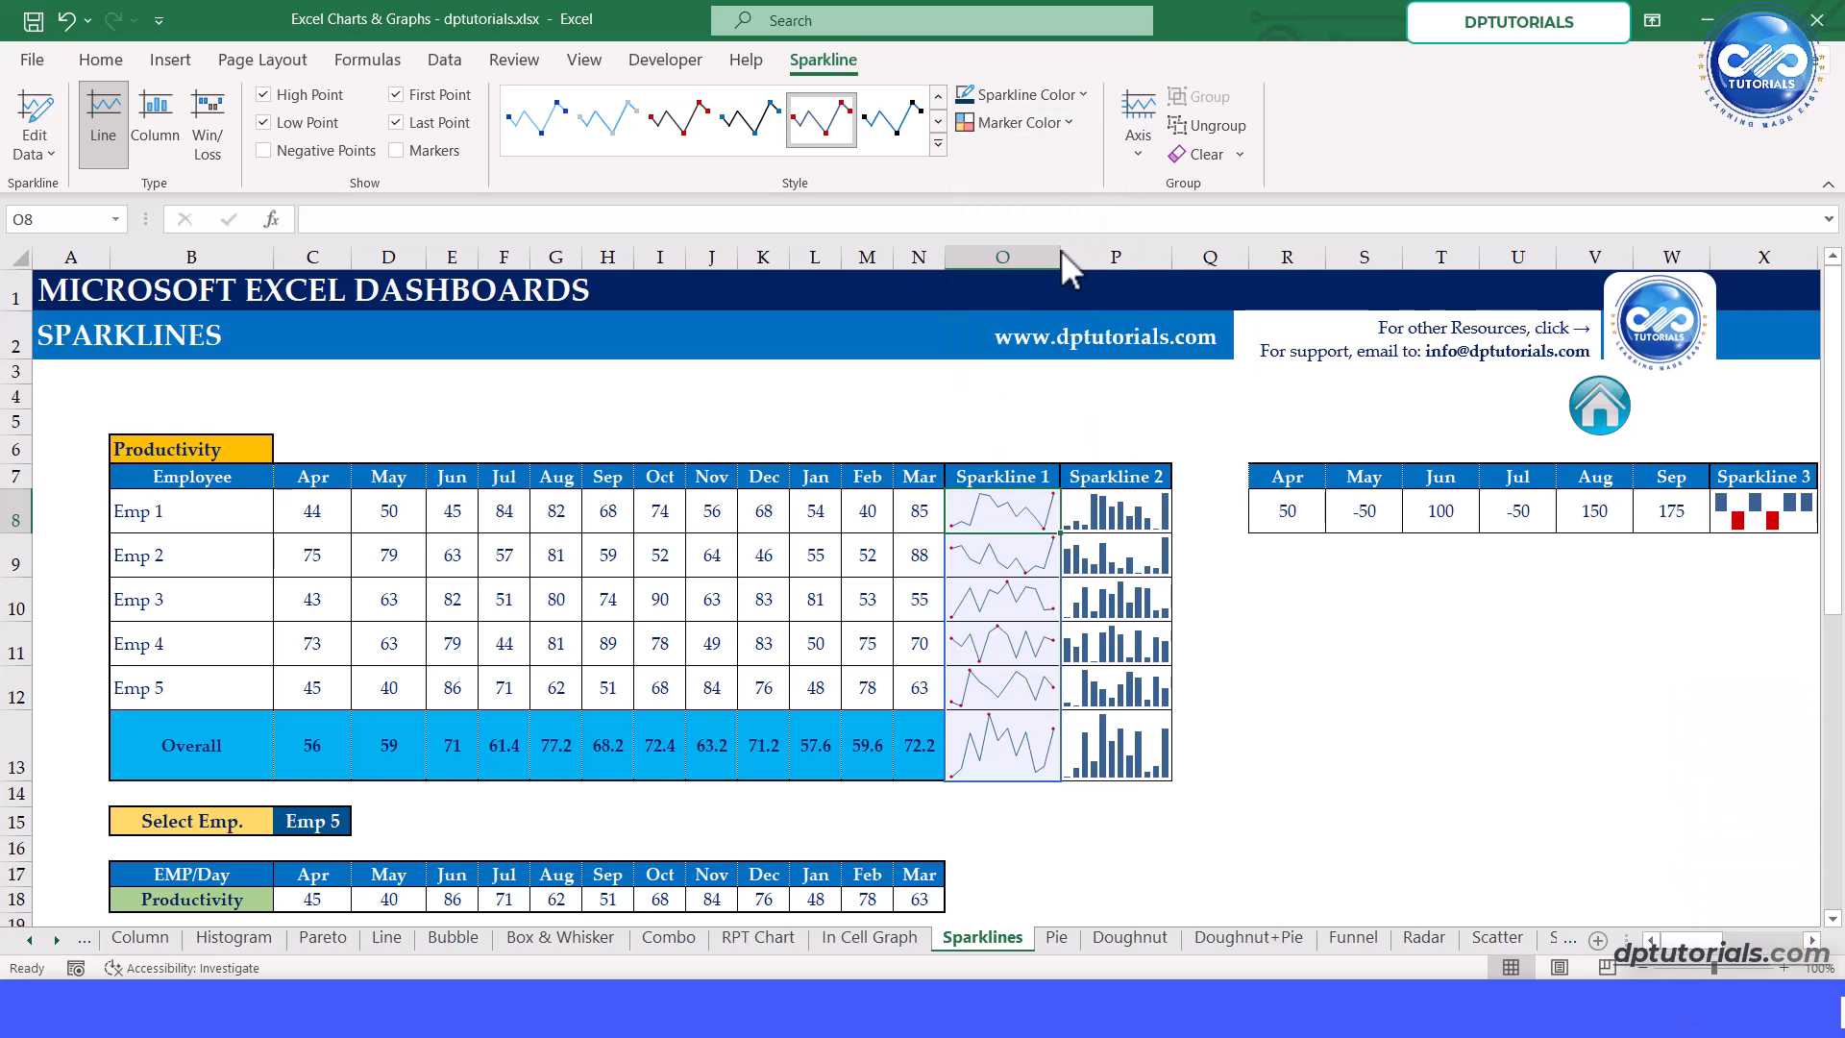
click(1063, 127)
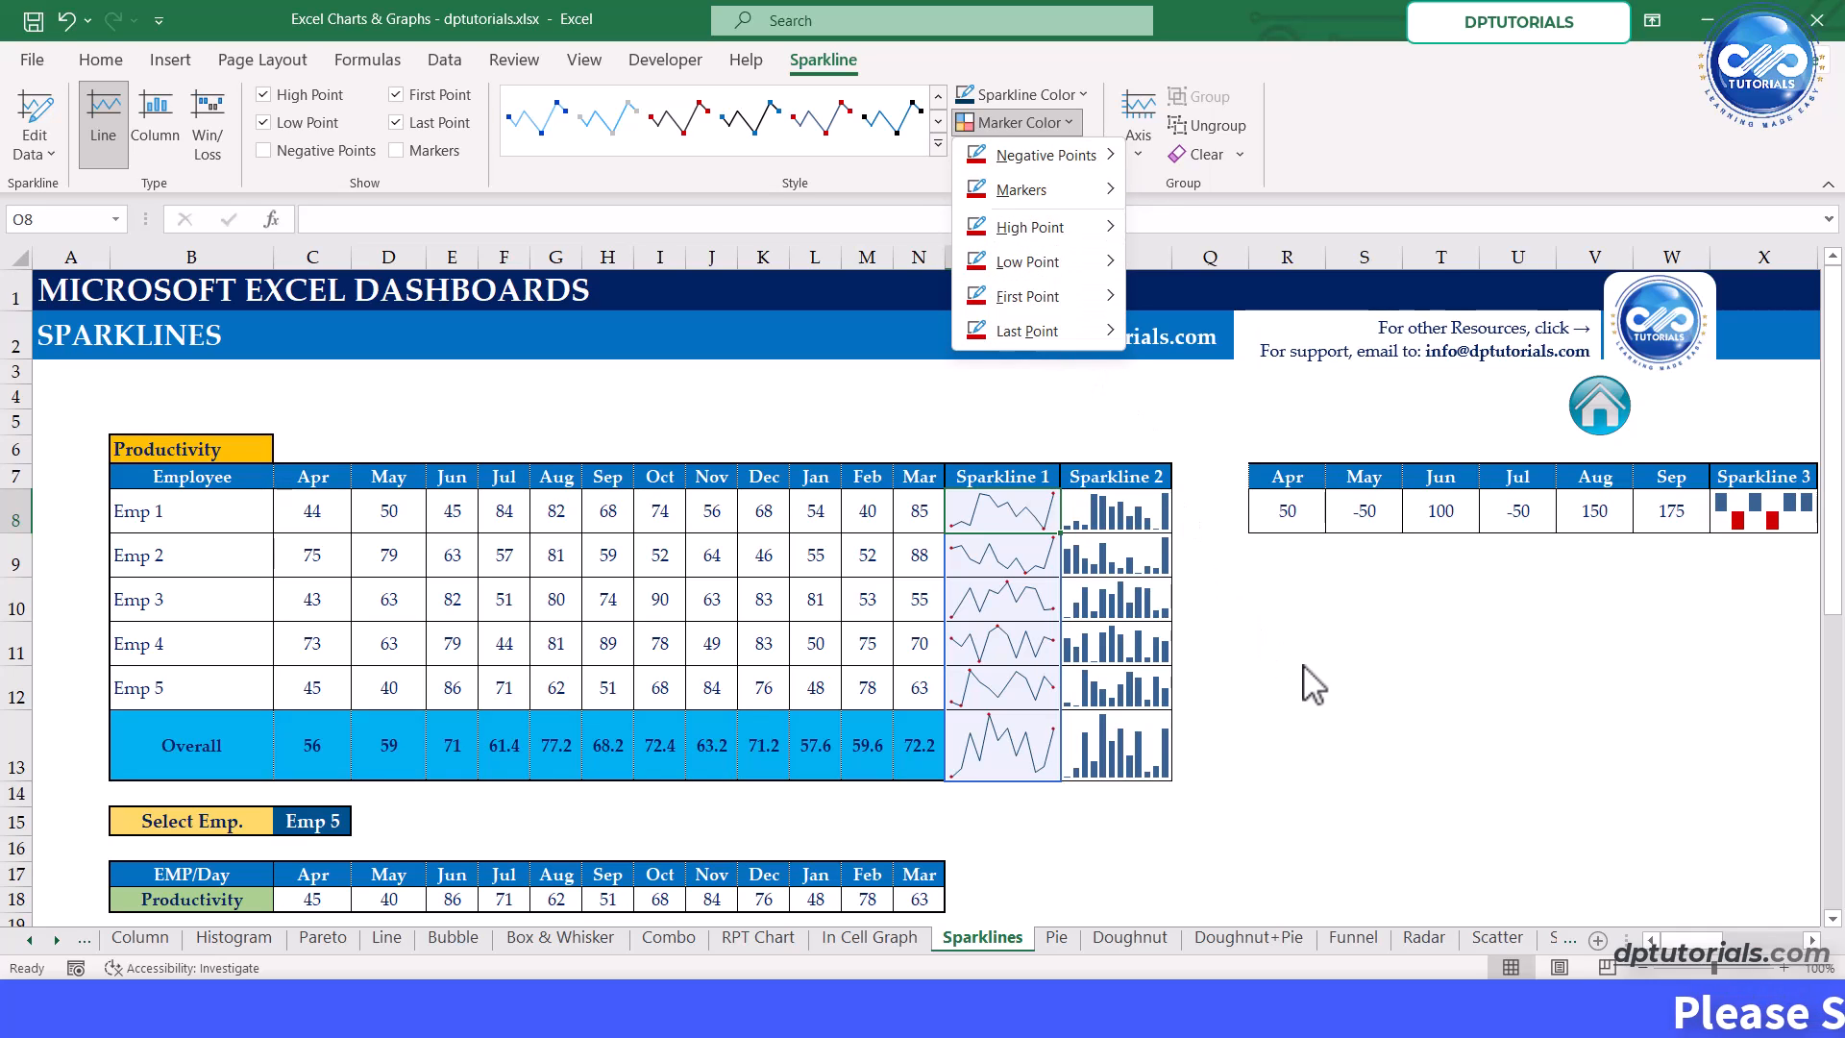
key(Escape)
- Switch the Select Emp. cell C15 through Emp 1, Emp 2, Emp 3, Emp 4 and Emp 5 to compare their productivity sparklines
click(1138, 519)
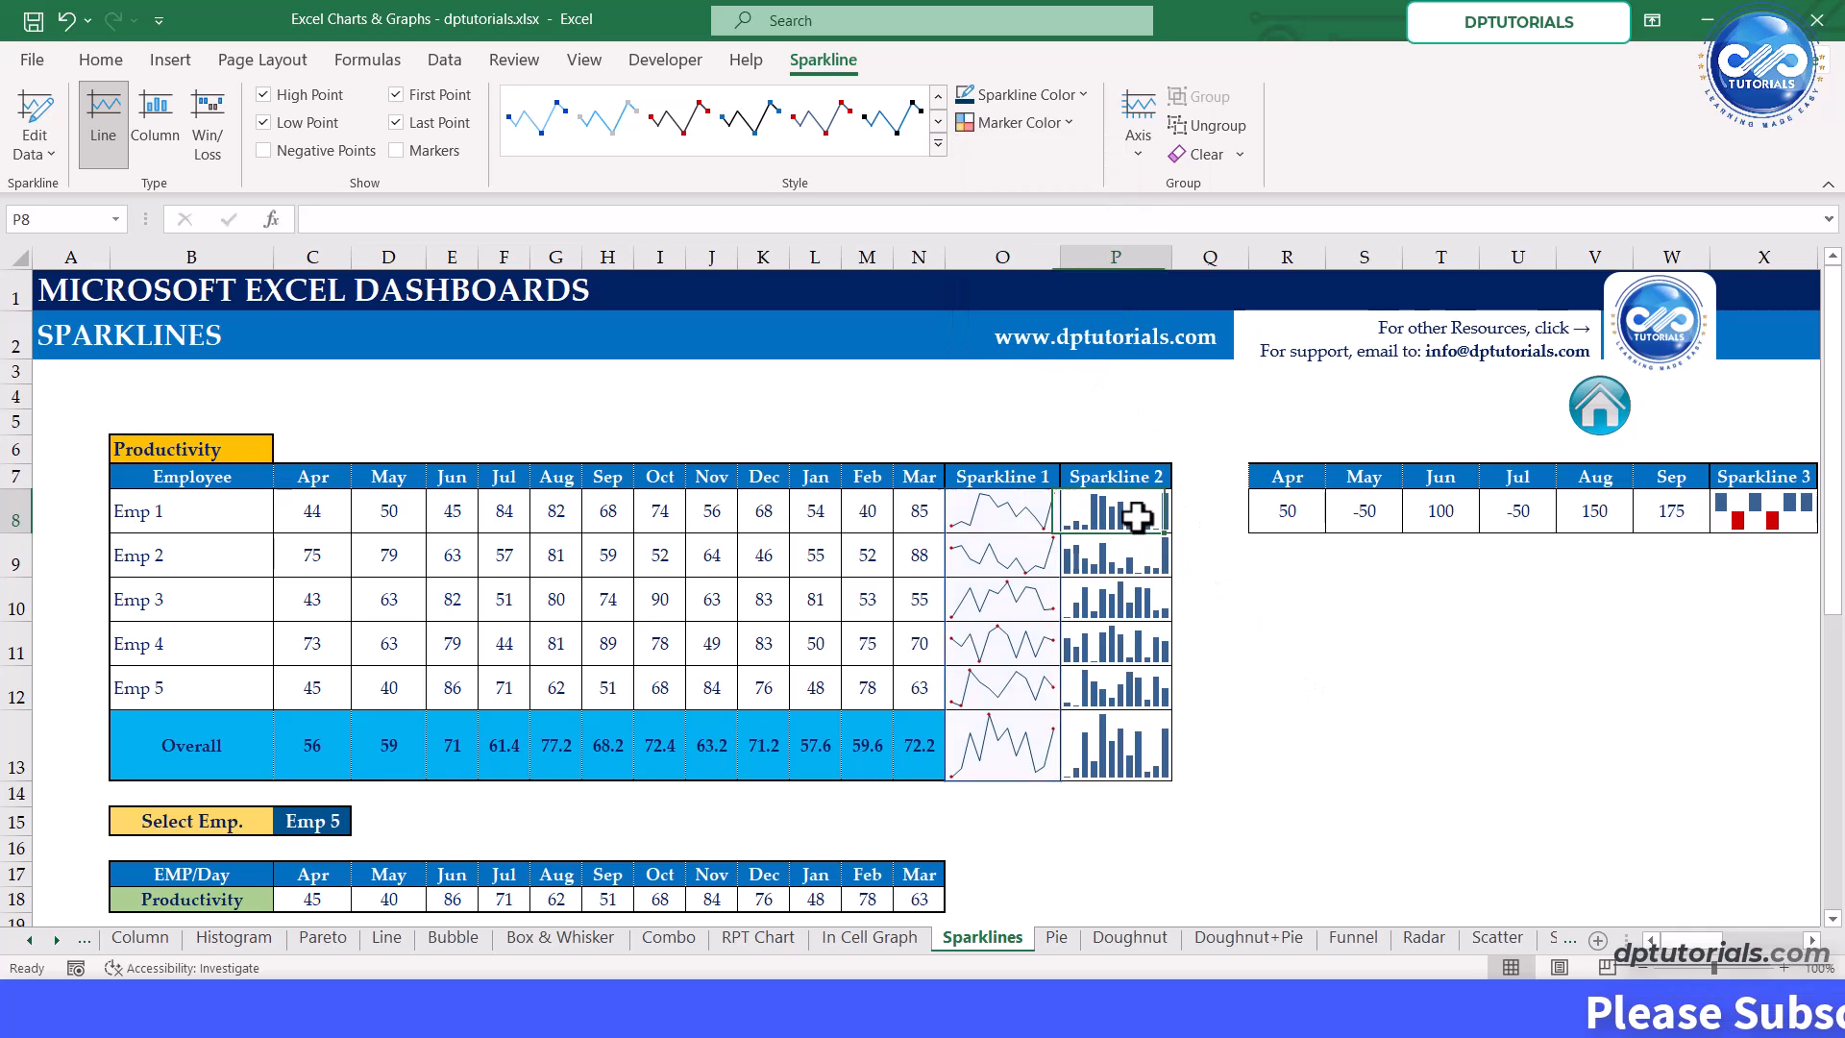
scroll(1115, 567, down, 1)
scroll(1115, 567, down, 4)
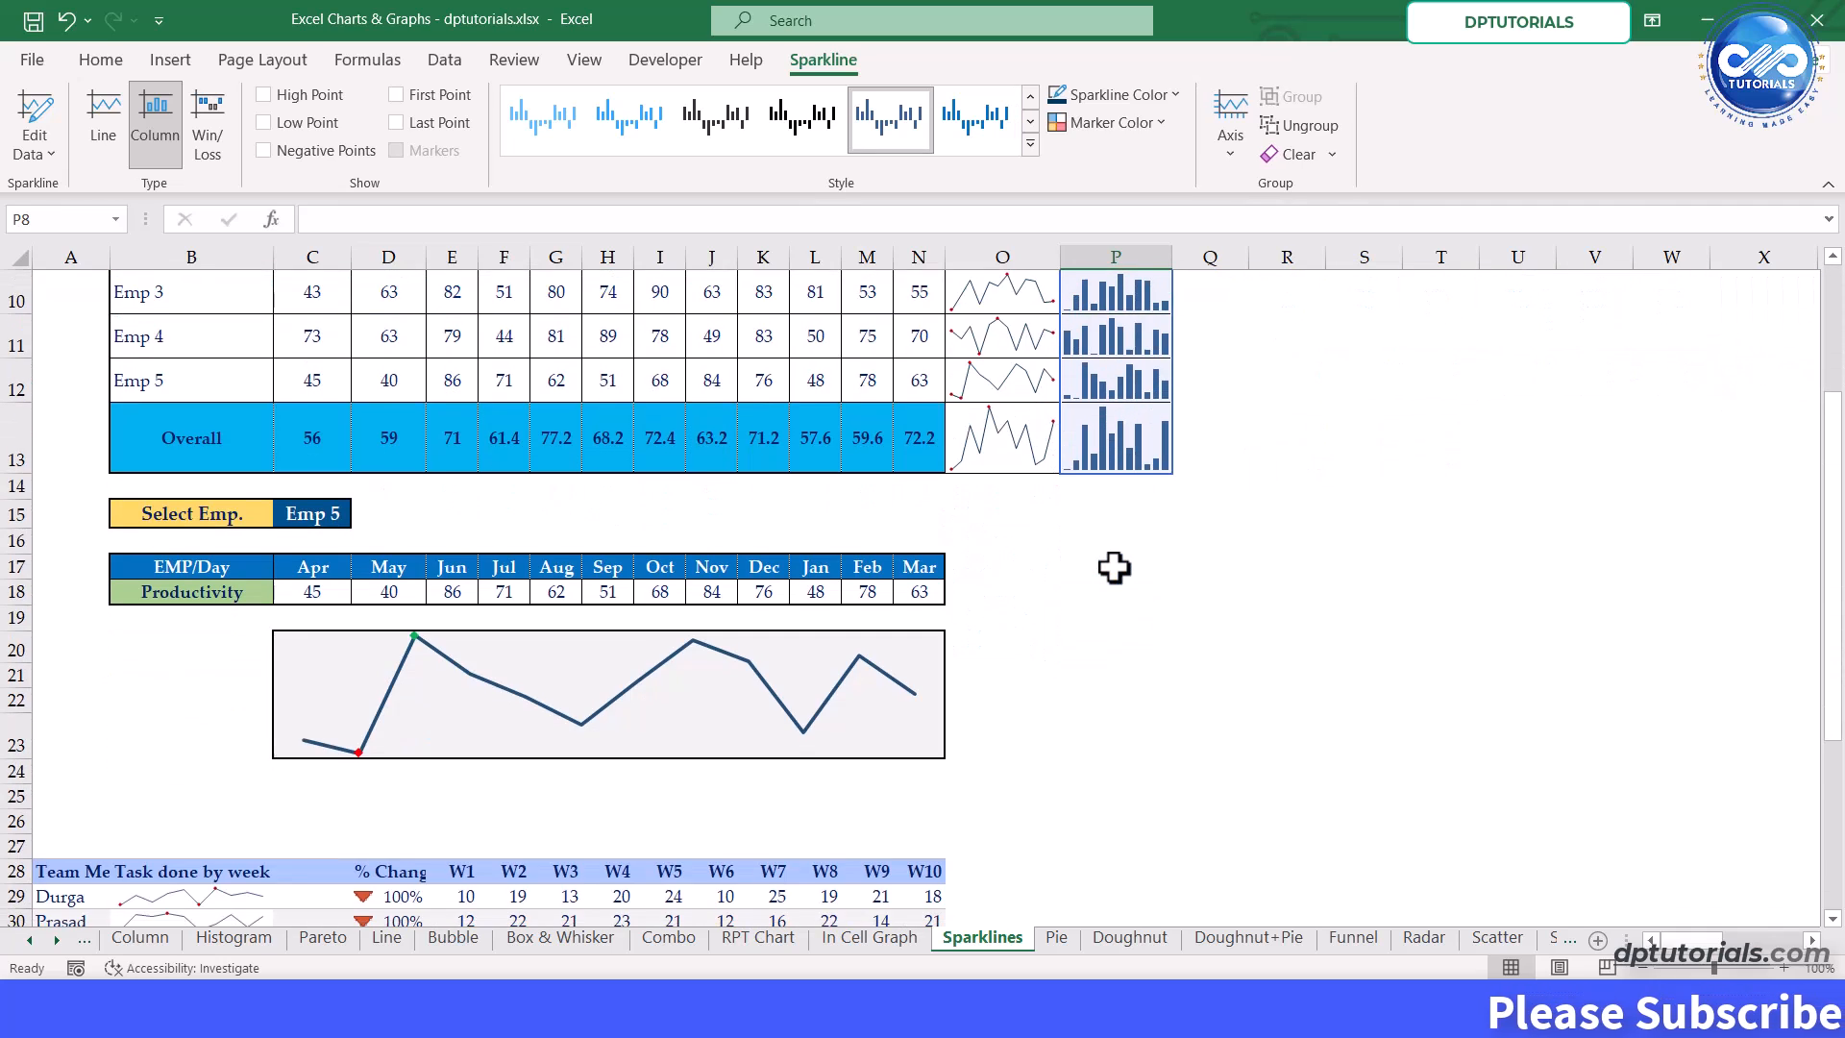
click(308, 377)
click(362, 385)
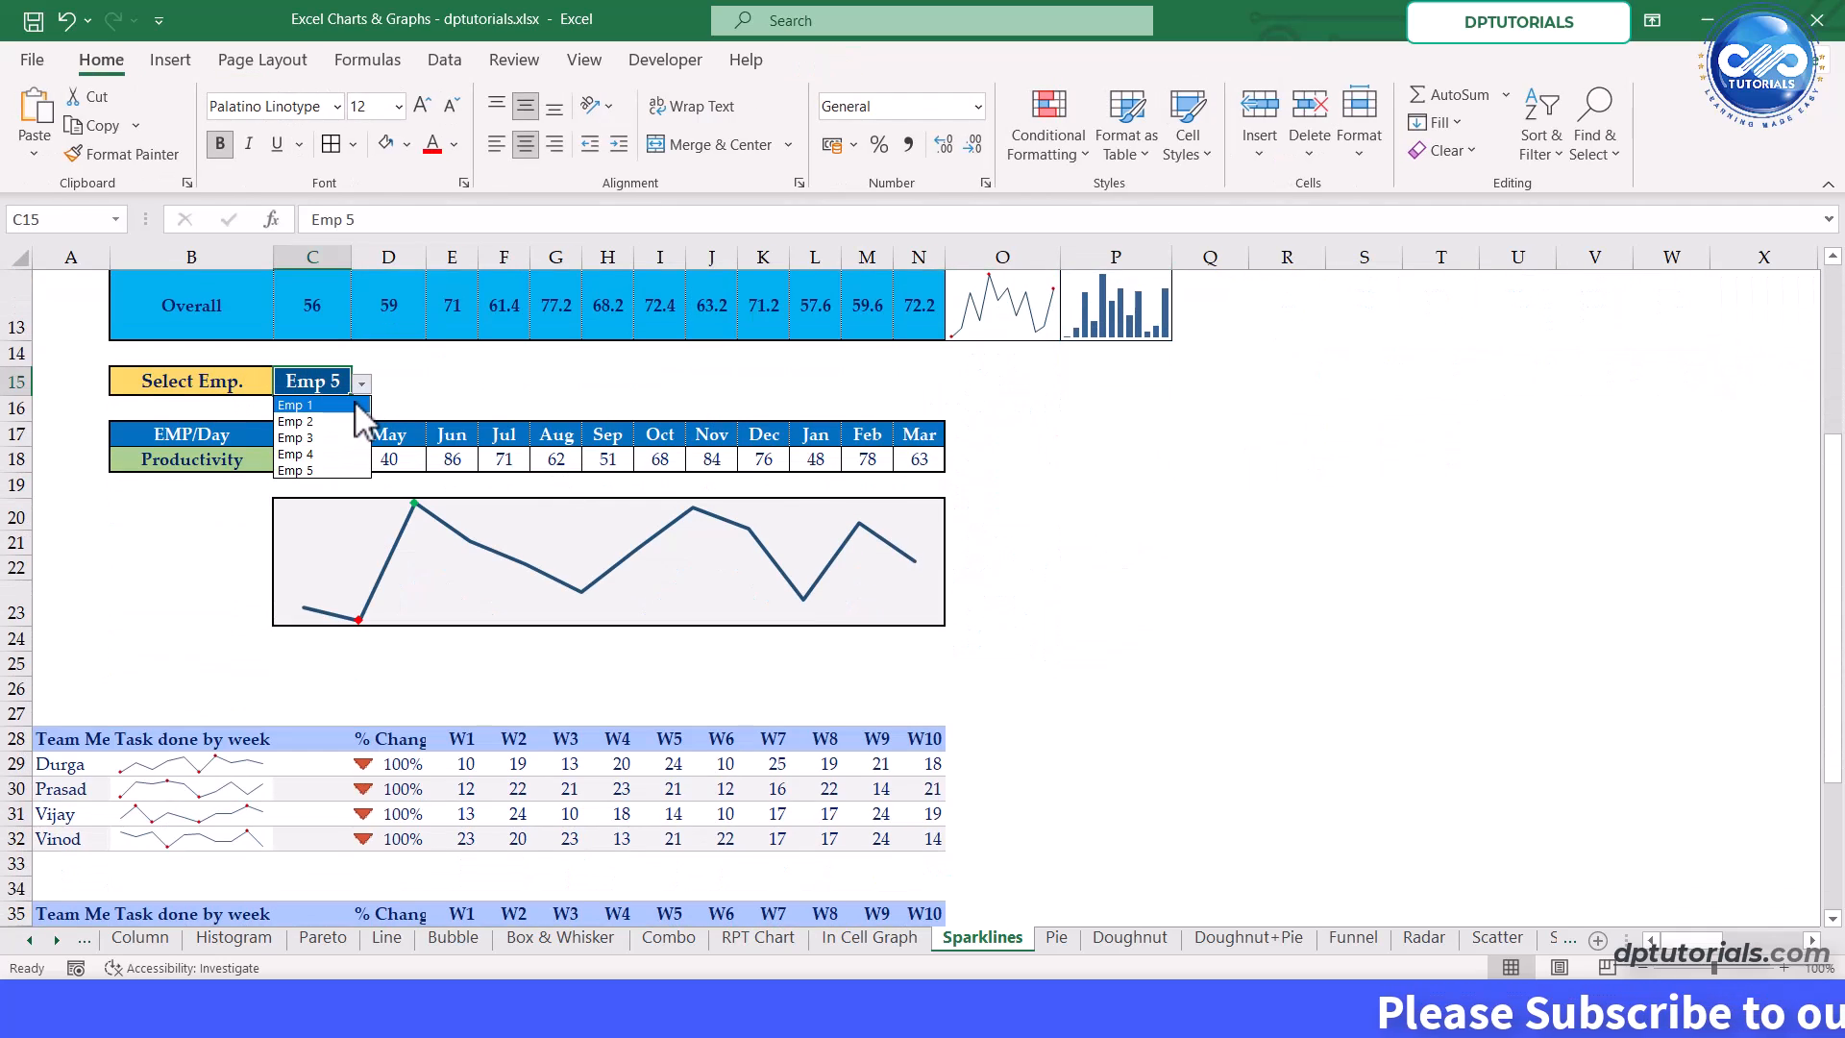
click(354, 406)
click(362, 384)
click(327, 421)
click(362, 385)
click(337, 436)
click(362, 385)
click(336, 452)
click(363, 384)
click(337, 468)
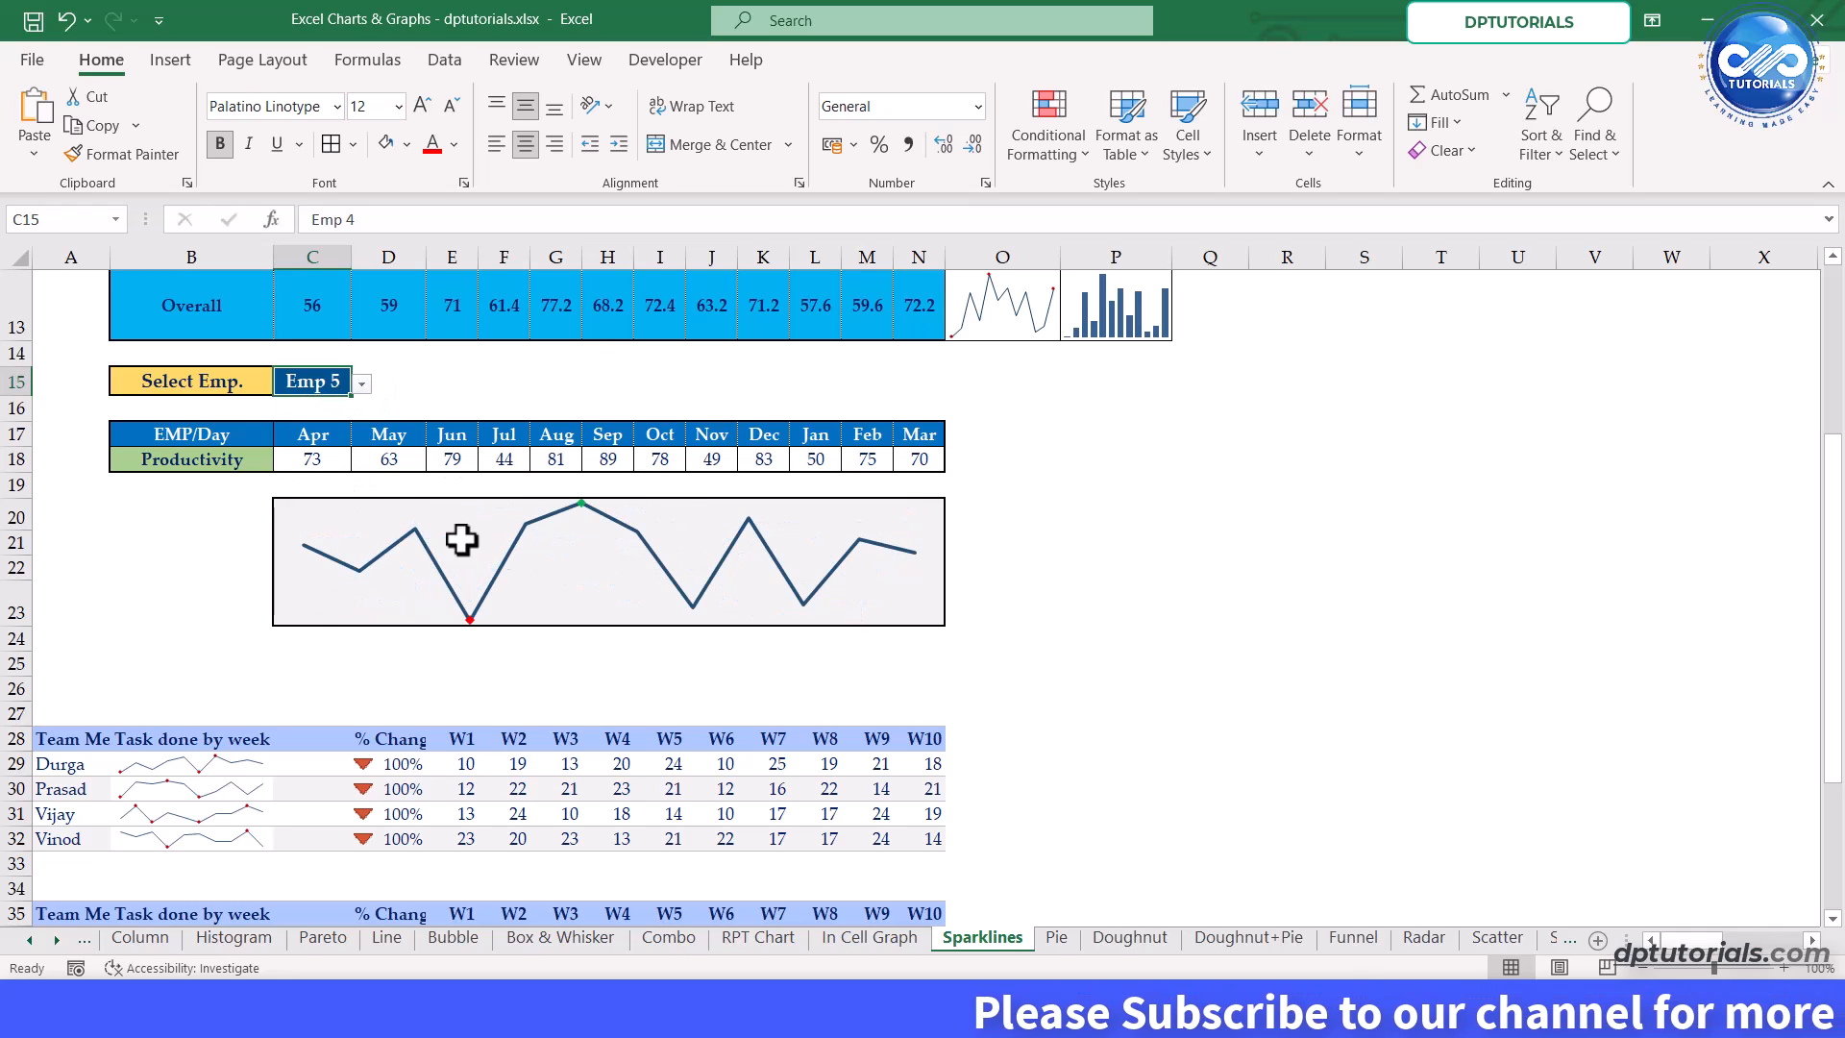
- Examine the line, column and Win/Loss sparklines in the three team tables in rows 28 to 46
scroll(538, 595, down, 2)
scroll(206, 585, down, 3)
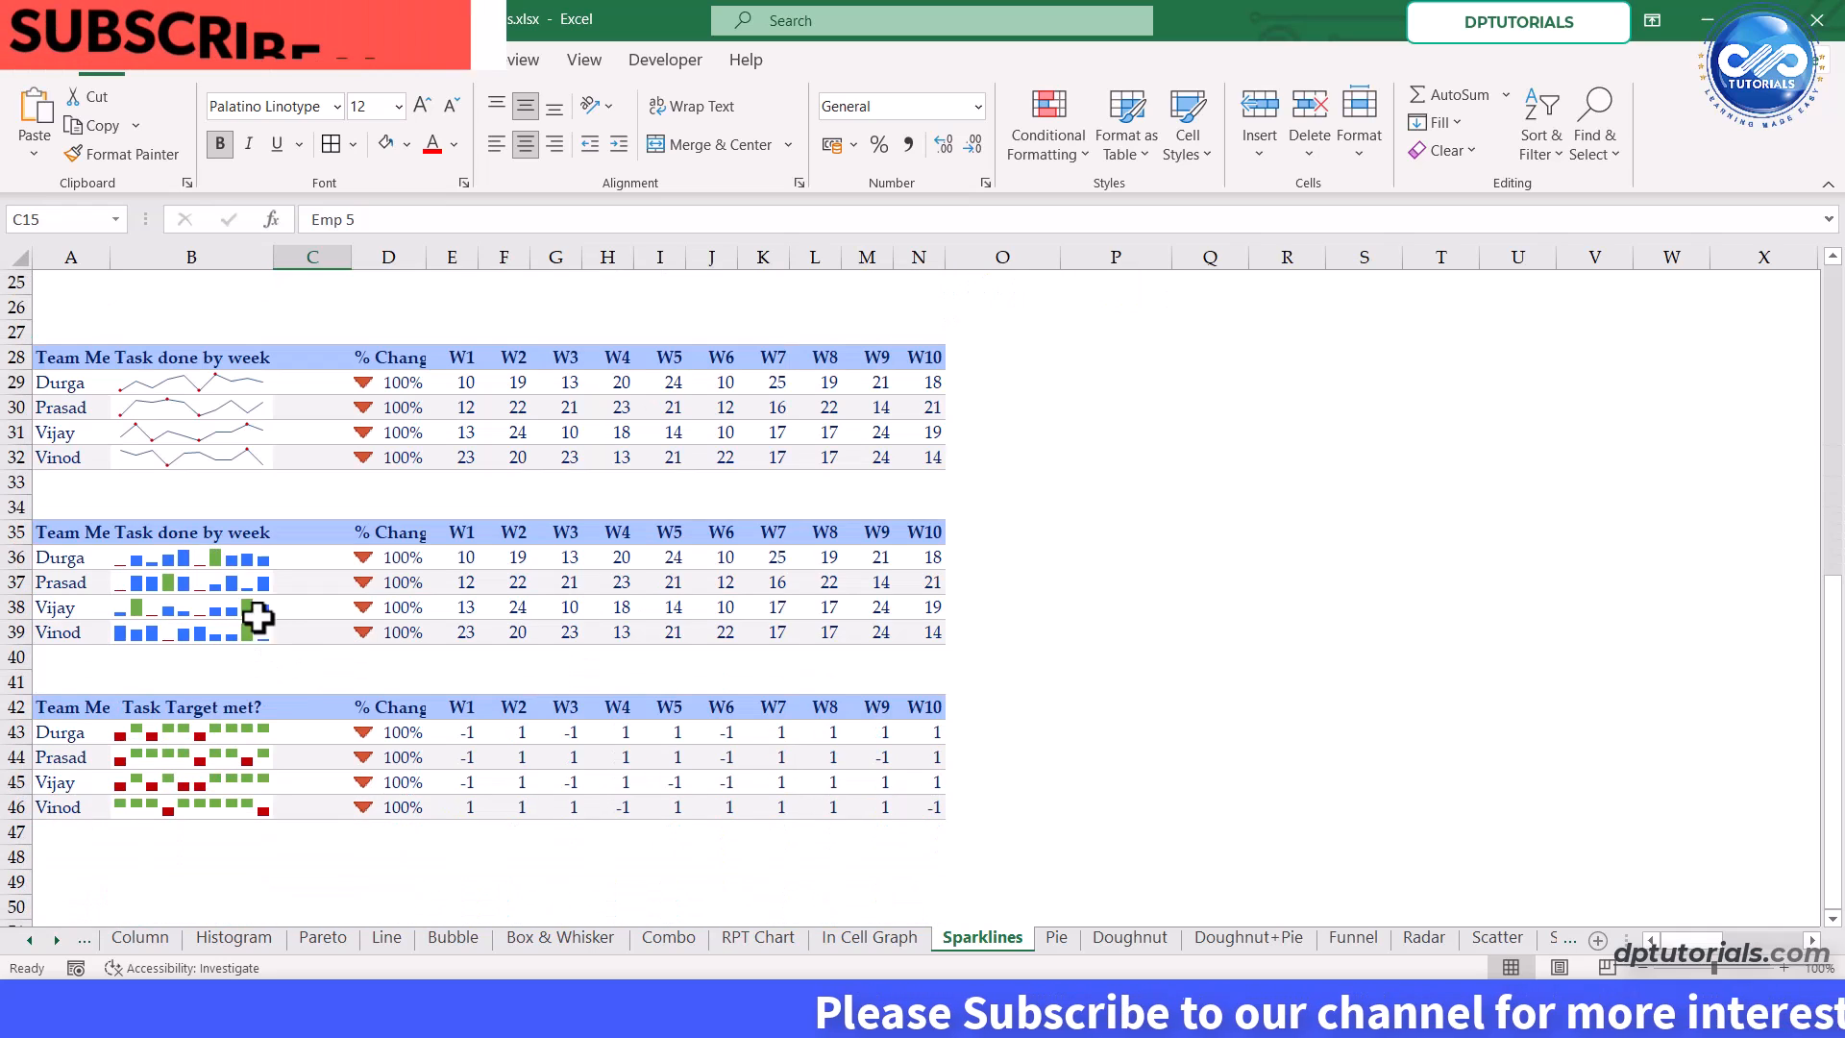
scroll(206, 696, down, 1)
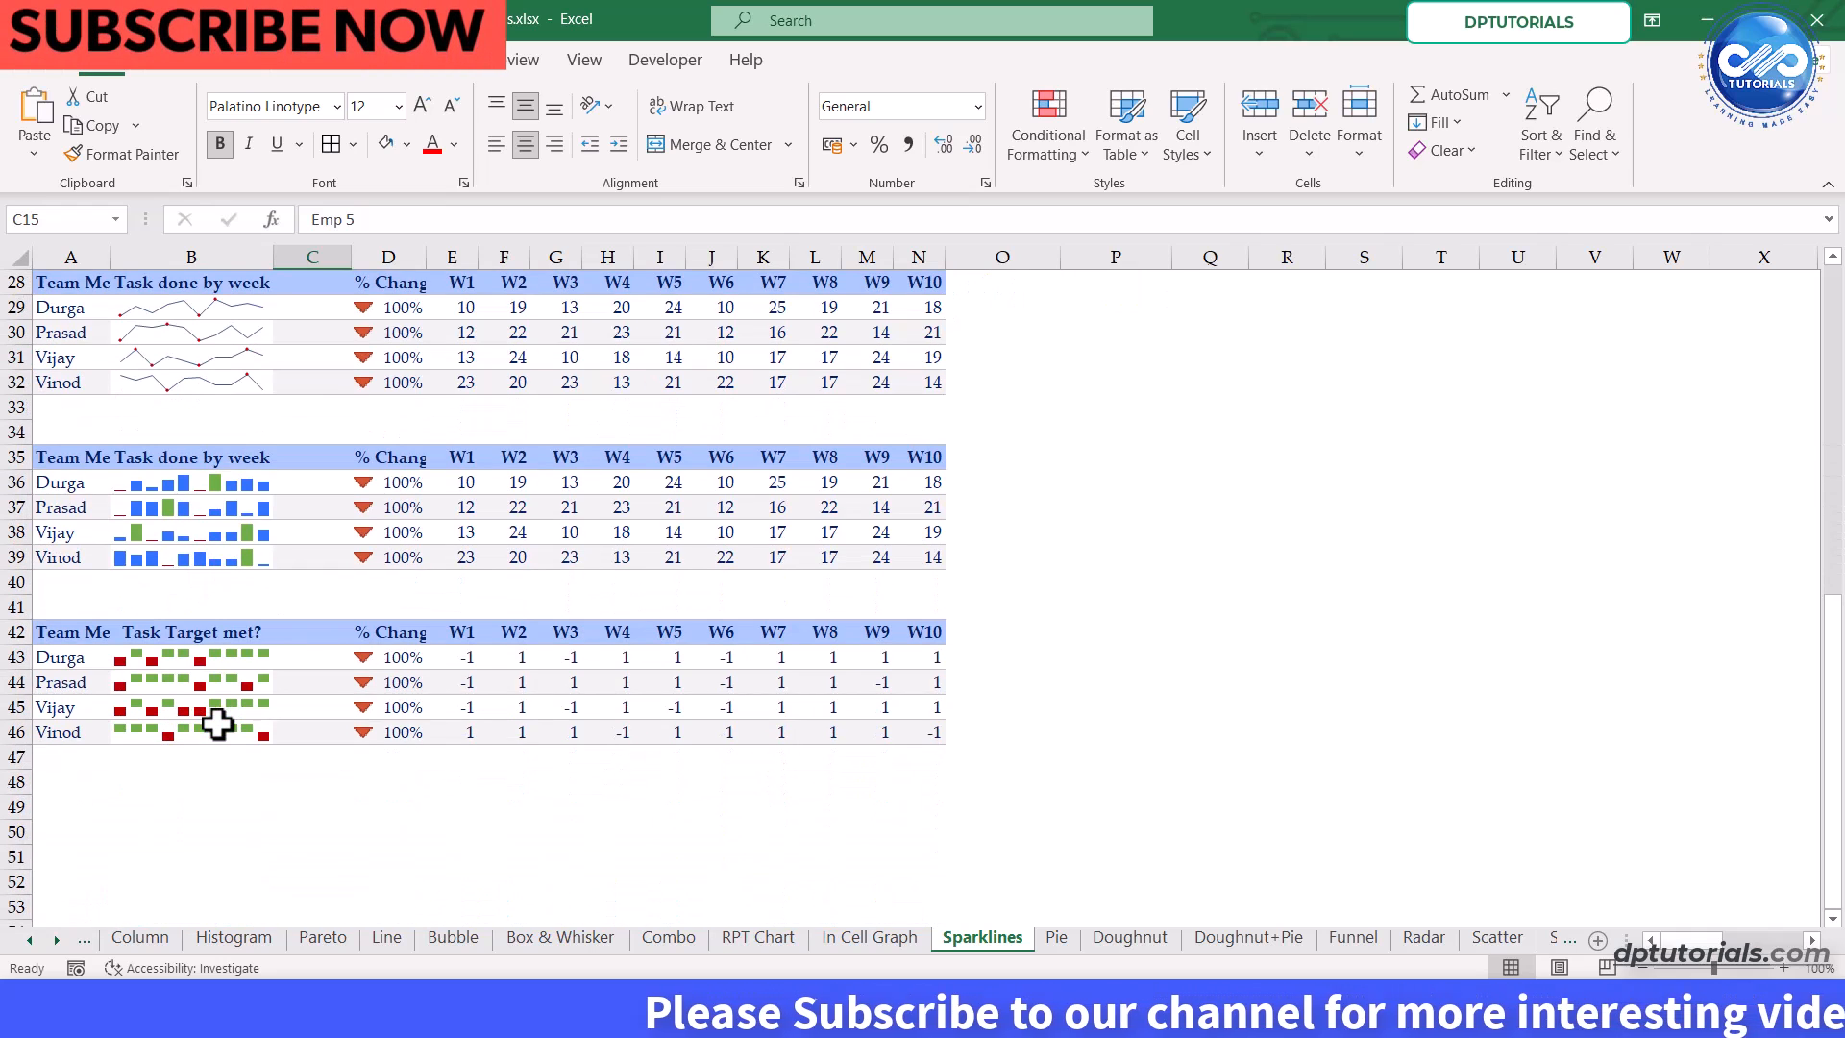
scroll(218, 723, up, 1)
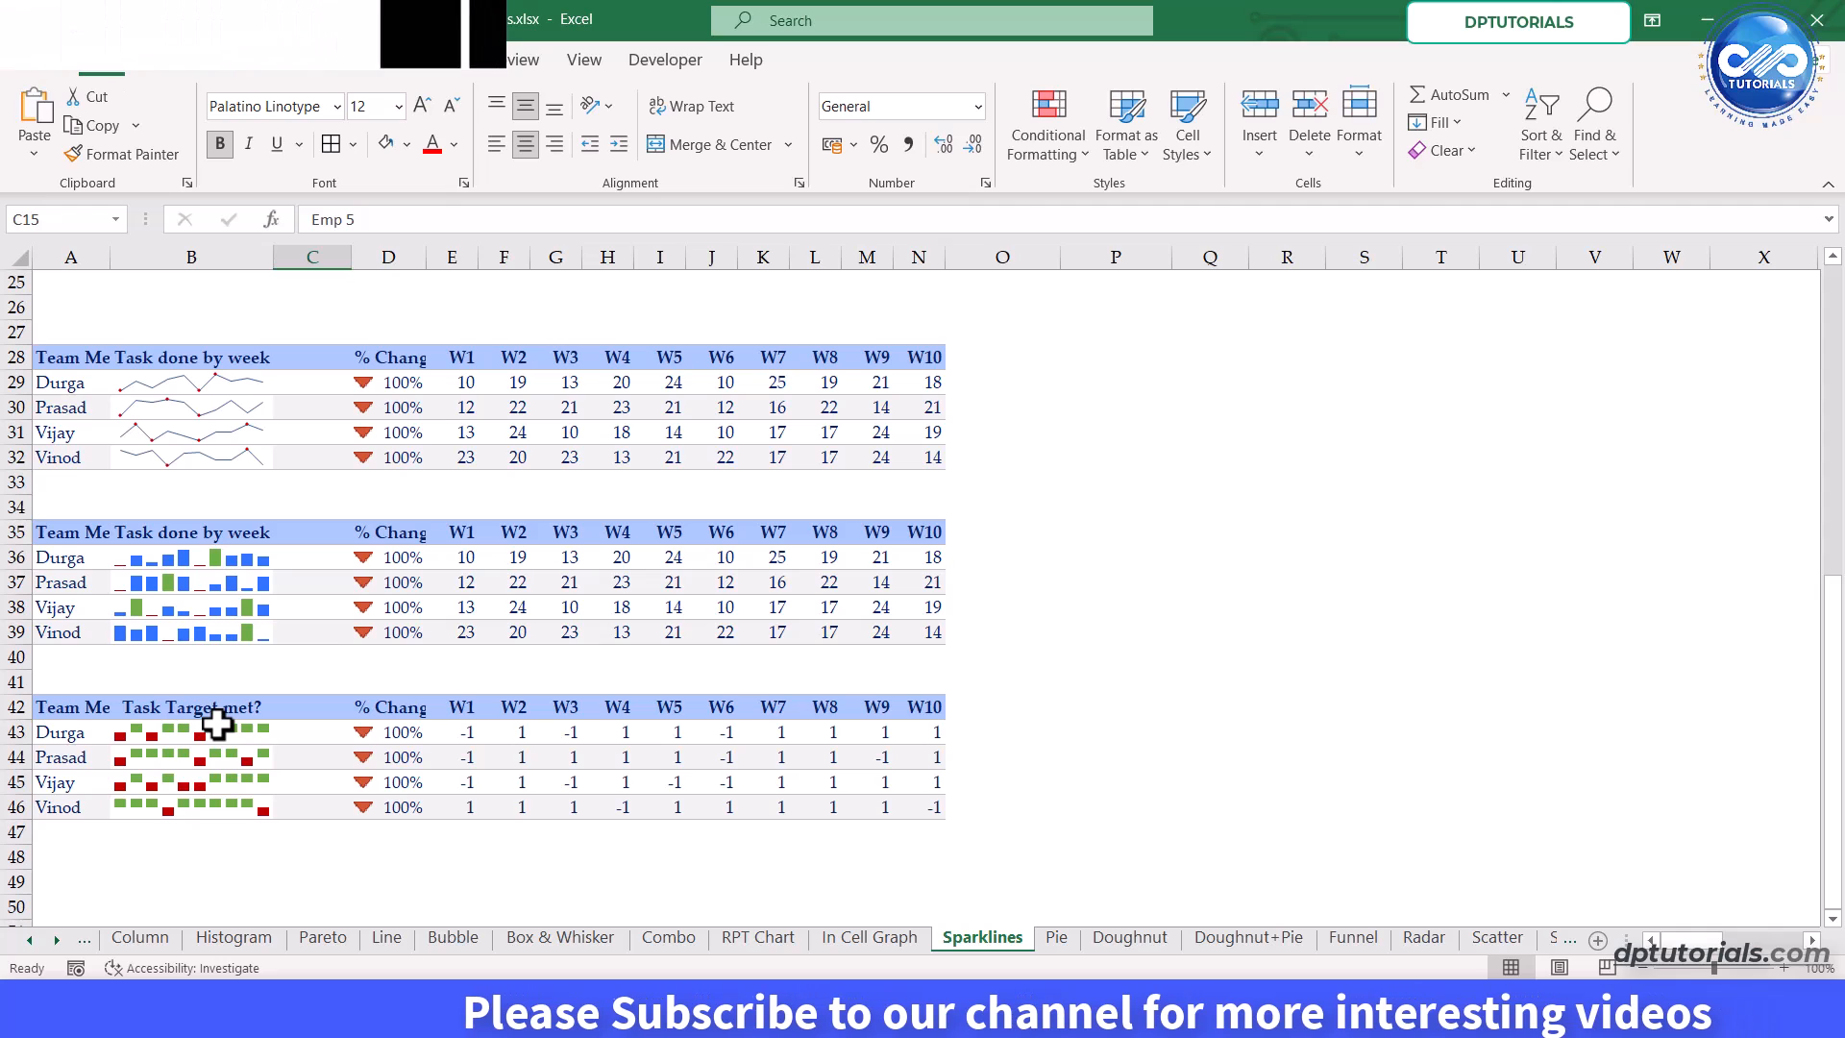